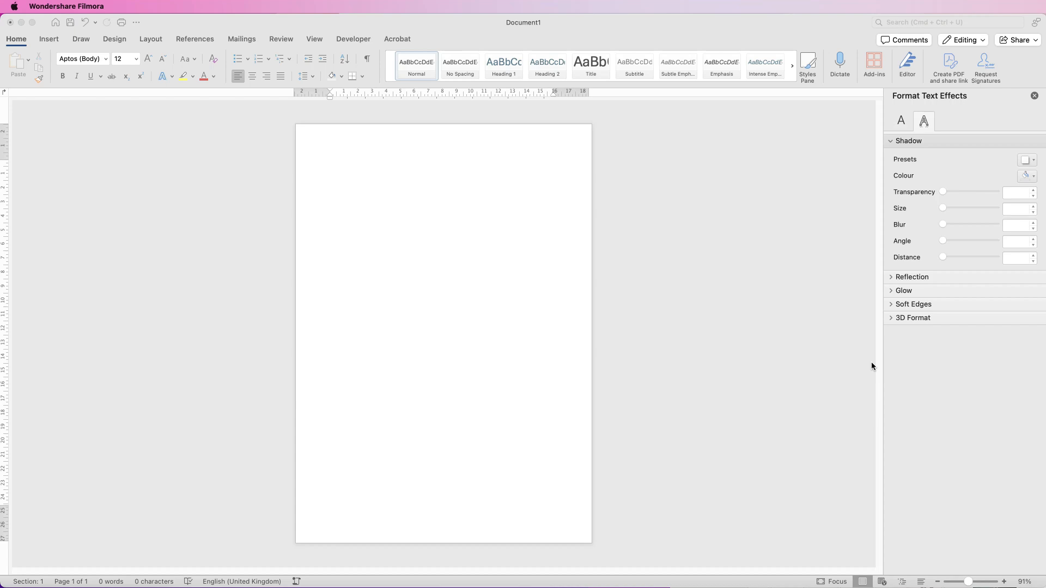
Draw a tall blue rectangle near the centre of the blank page from the Shapes gallery.
left_click(49, 39)
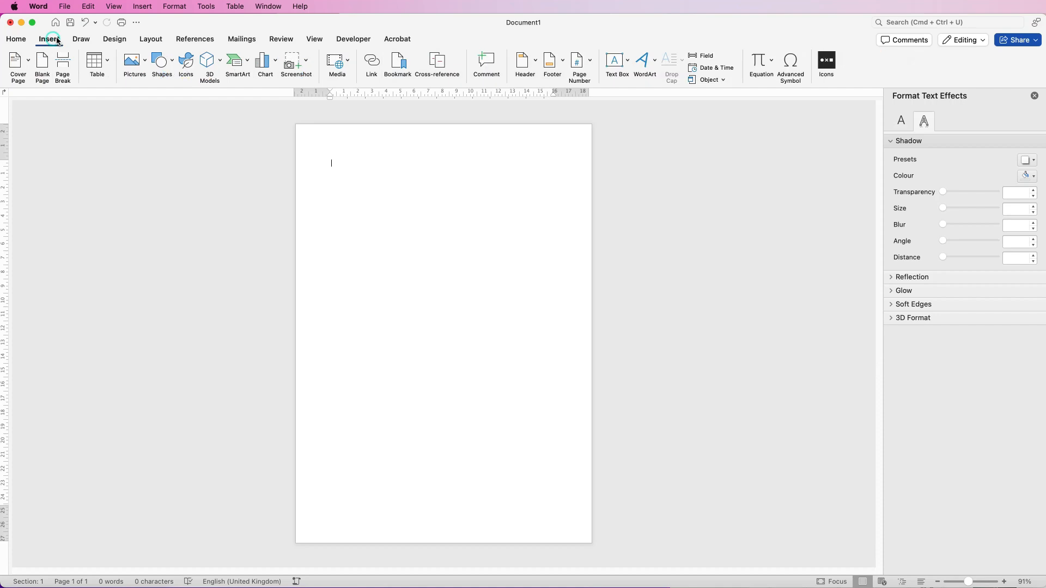
left_click(173, 65)
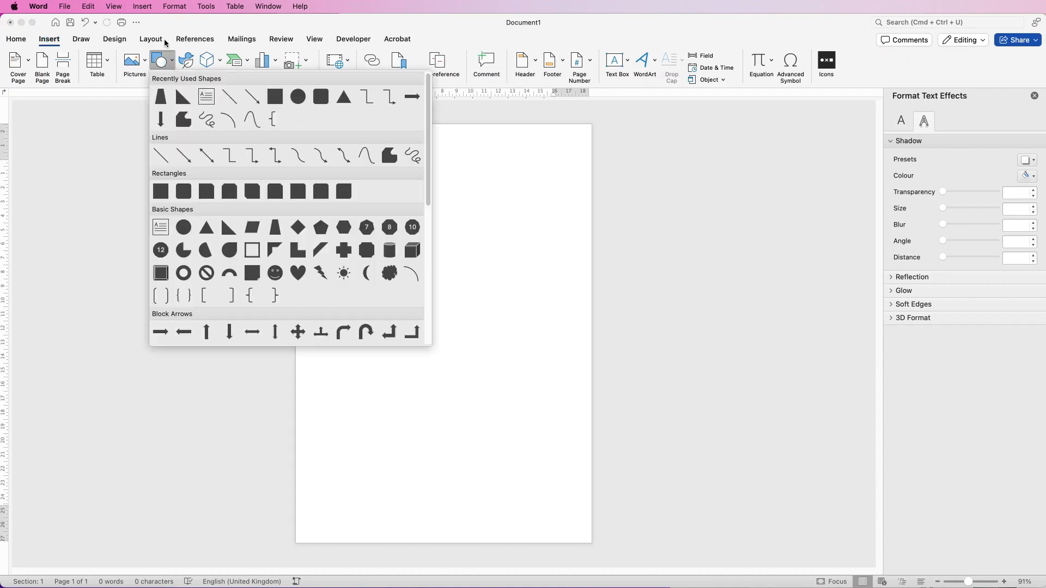
left_click(160, 193)
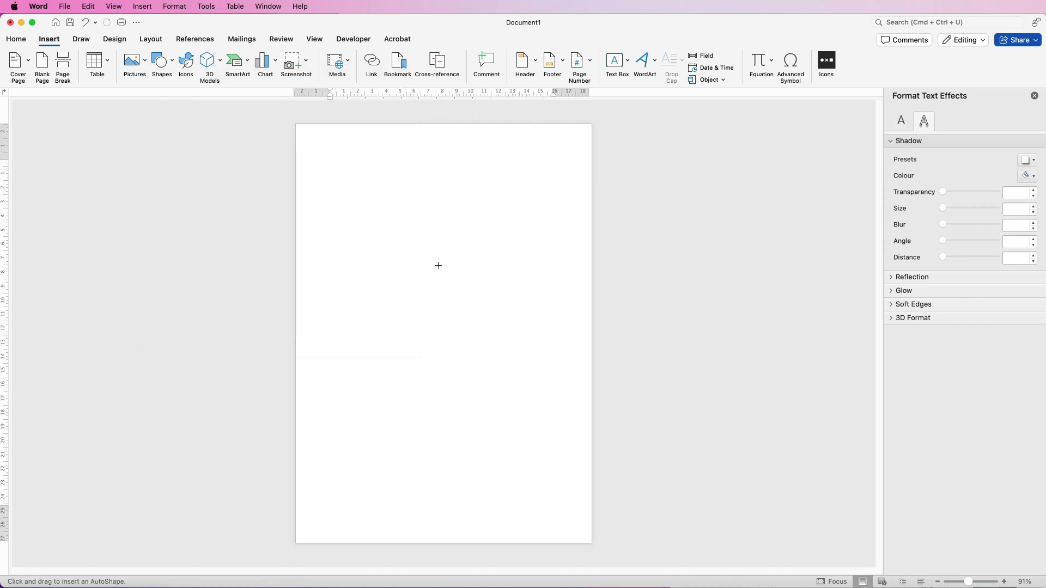
left_click_drag(439, 265, 487, 385)
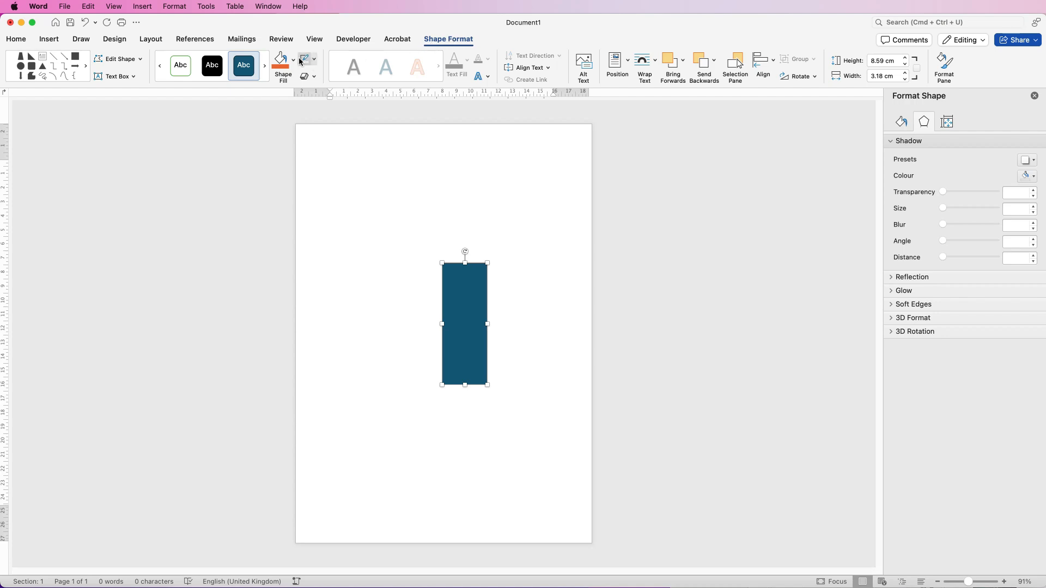
Remove the rectangle's outline, tilt it diagonally to about 319° and move it to the lower right edge.
left_click(316, 62)
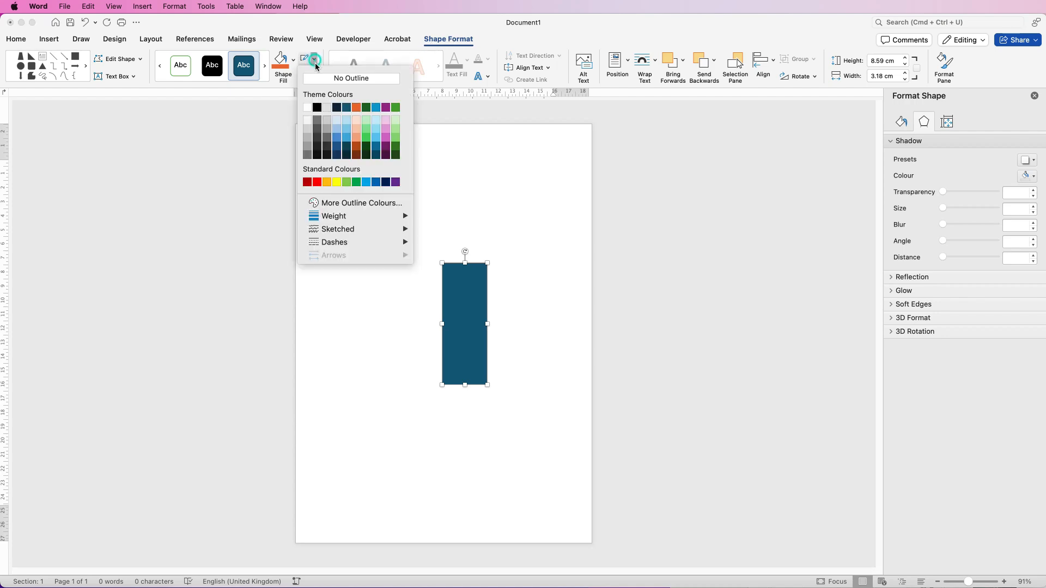
left_click(316, 80)
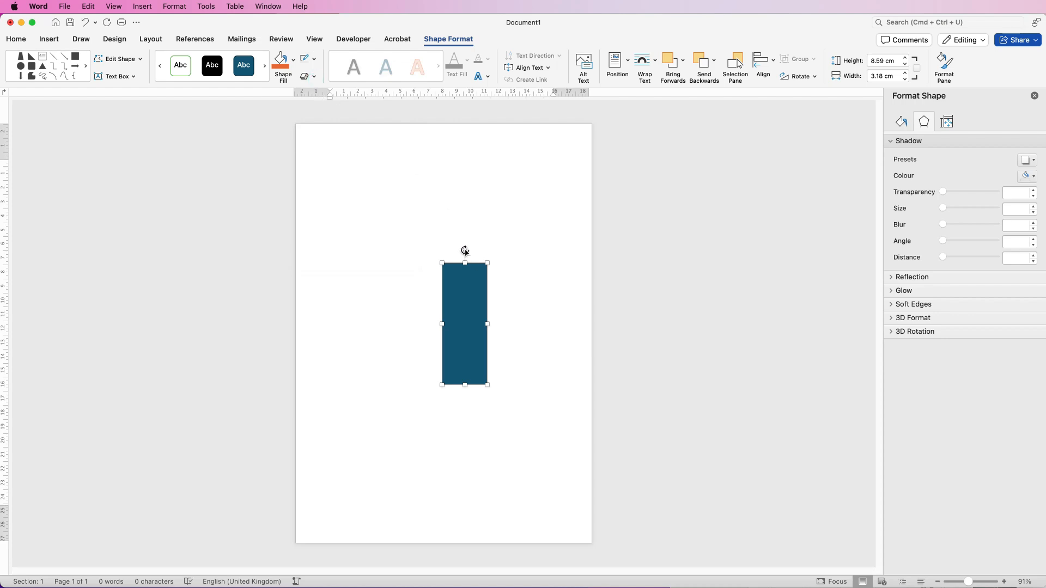
left_click_drag(466, 253, 424, 278)
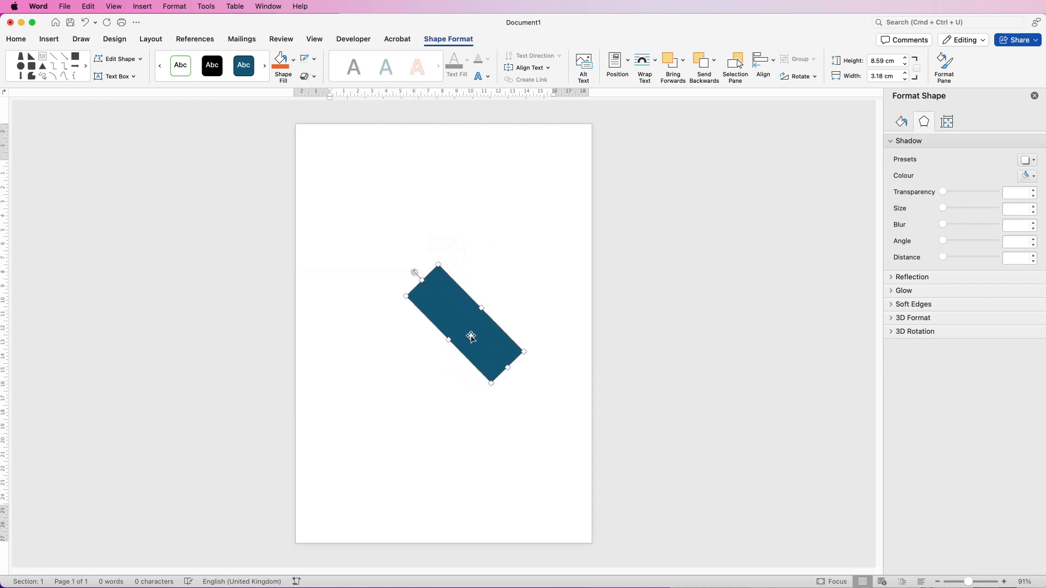
mouse_move(472, 339)
left_mouse_down()
mouse_move(549, 408)
mouse_move(572, 414)
left_mouse_up()
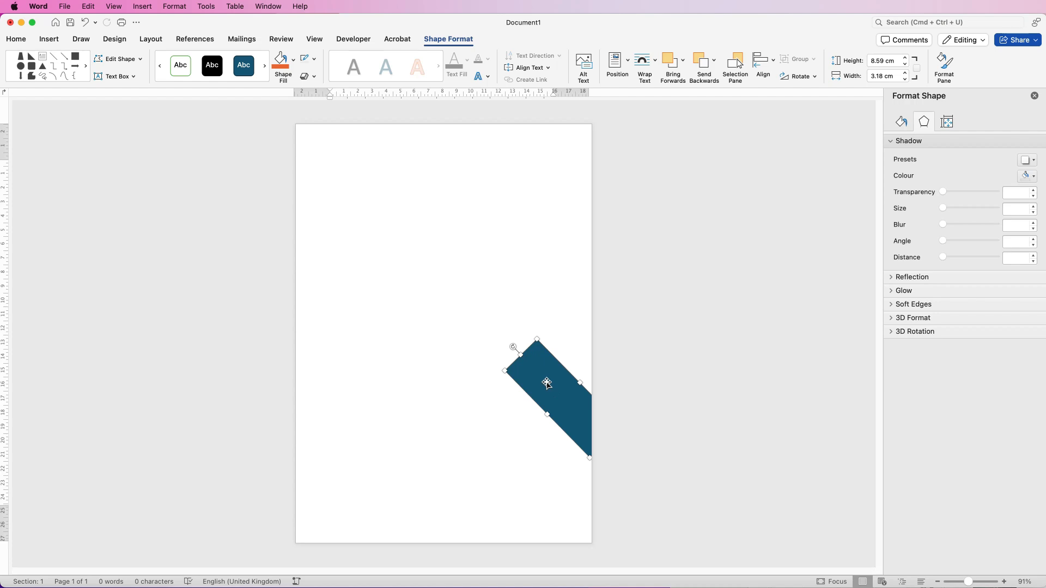
Copy the tilted strip to stack three along the right edge, delete the extra top one, and add a fourth copy offset left.
left_click_drag(550, 388, 551, 321)
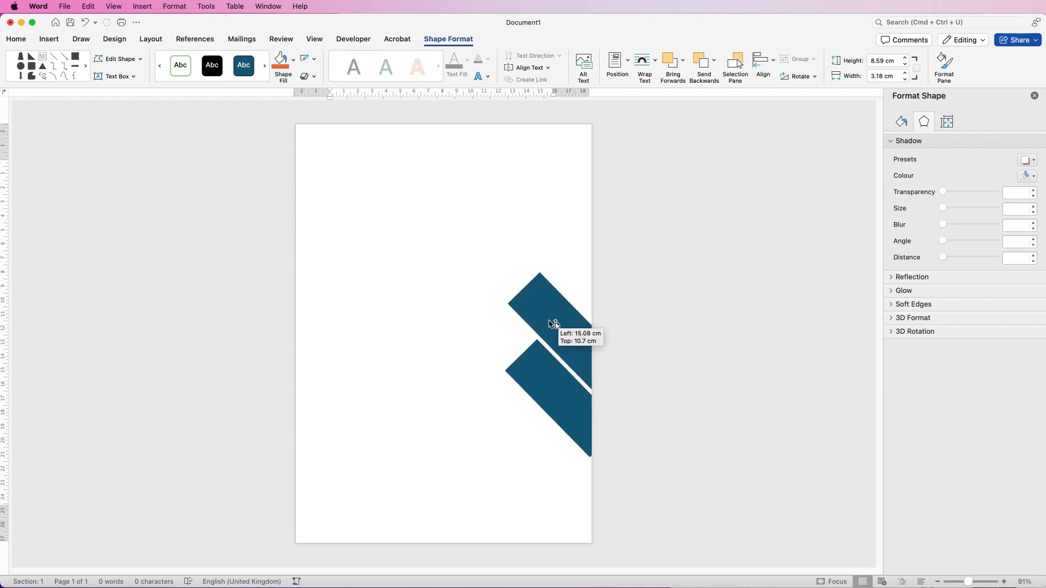
mouse_move(550, 321)
left_mouse_down()
mouse_move(565, 334)
mouse_move(568, 202)
left_mouse_up()
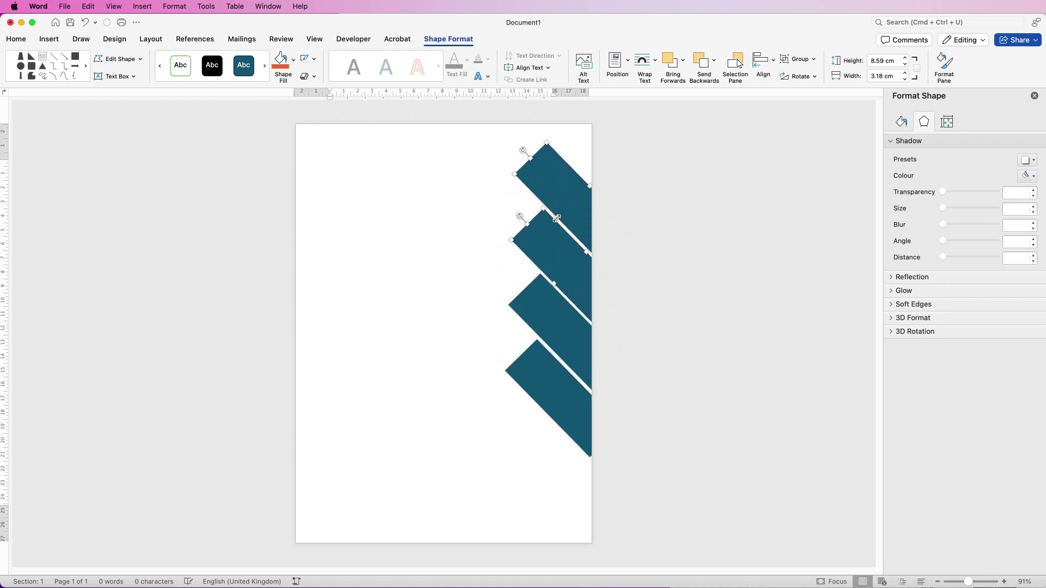
left_click(493, 211)
left_click(564, 194)
key("Delete")
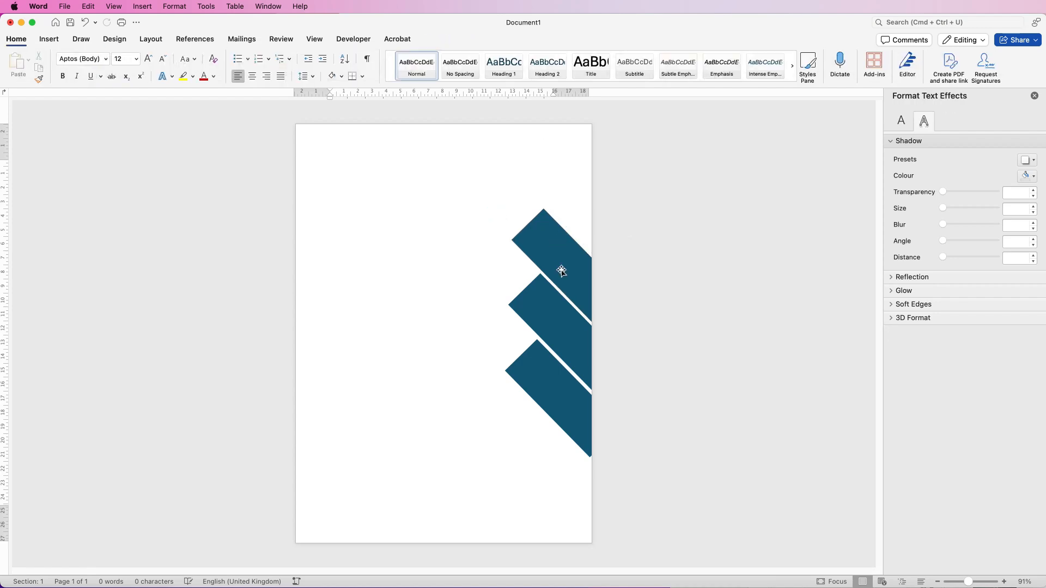
left_click(564, 272)
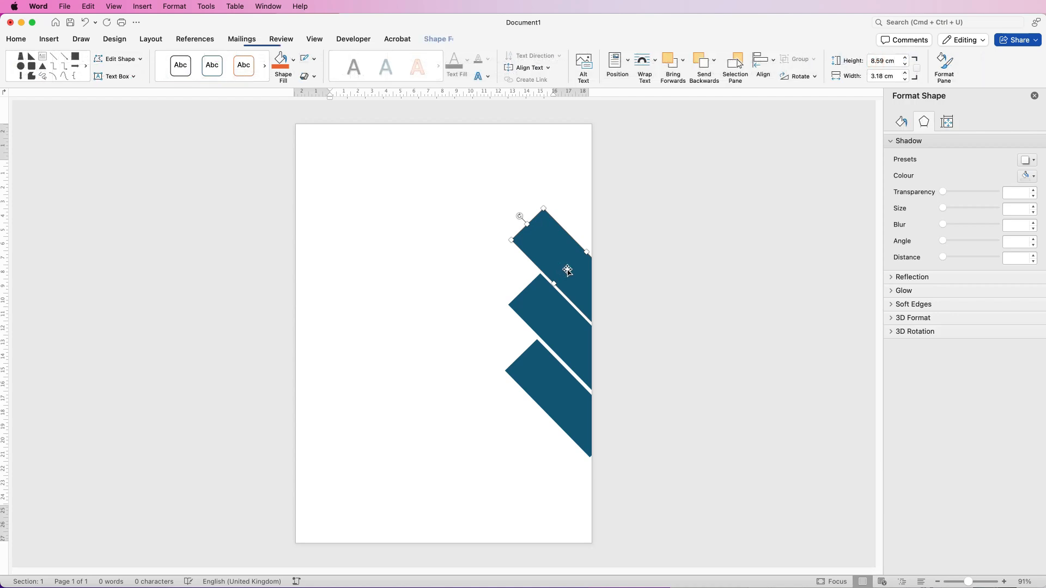
mouse_move(576, 270)
left_mouse_down()
mouse_move(473, 308)
mouse_move(482, 316)
left_mouse_up()
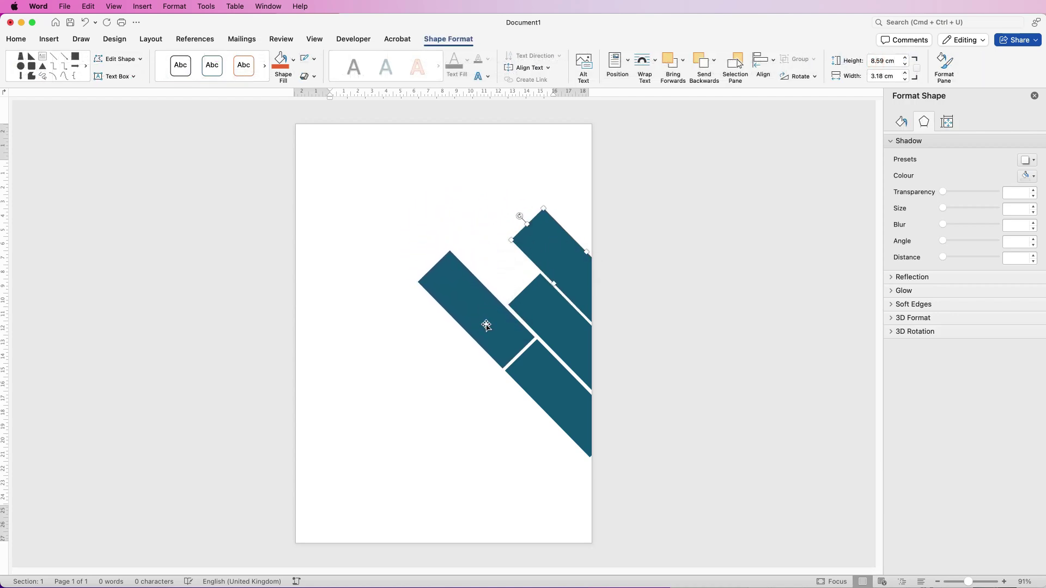
left_click(471, 398)
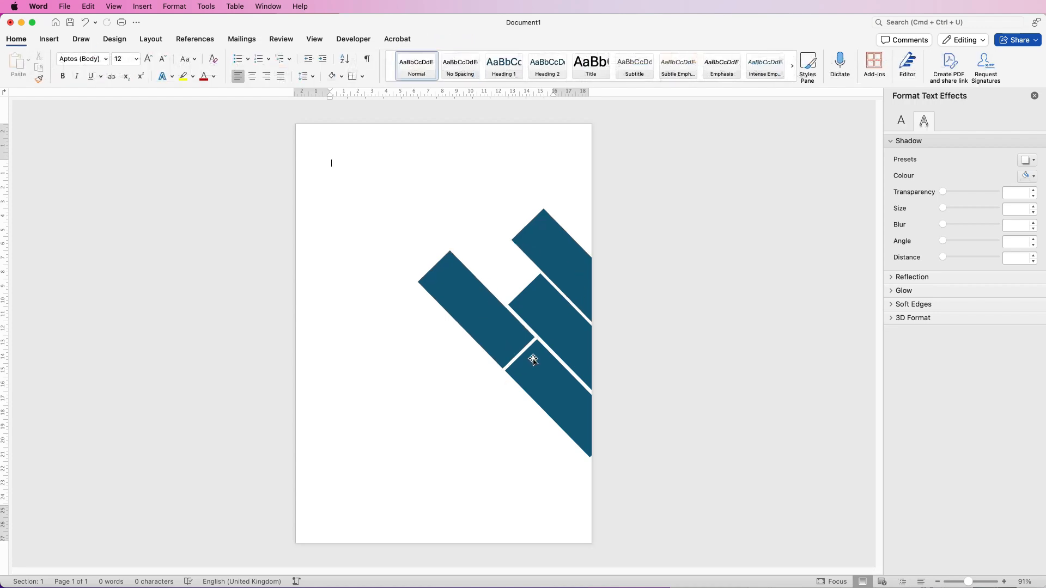
Select all the diagonal strips and group them into a single object.
left_click(507, 335)
left_click(553, 327, "shift")
left_click(566, 265, "shift")
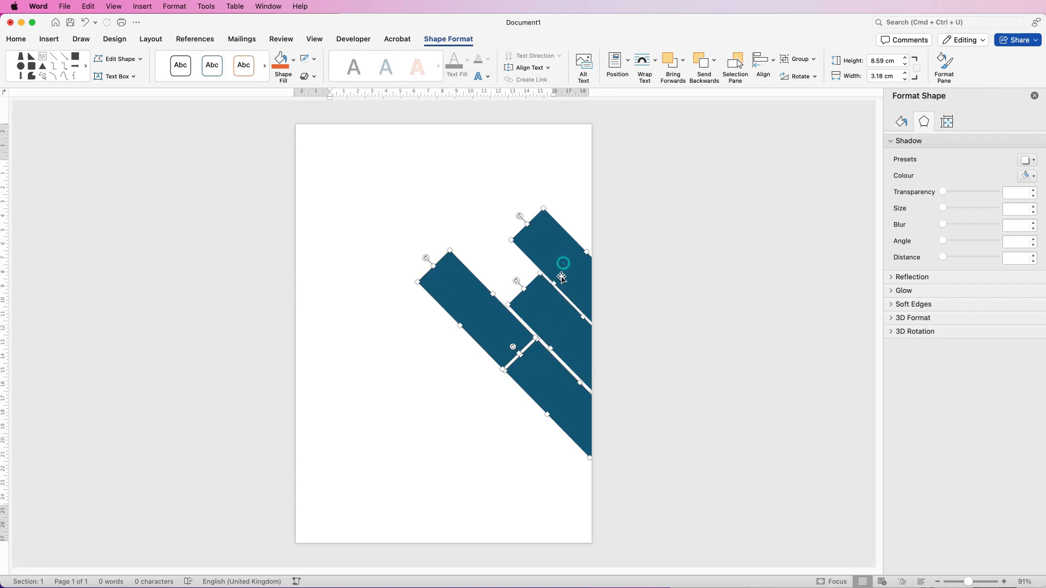
key("super+shift+1")
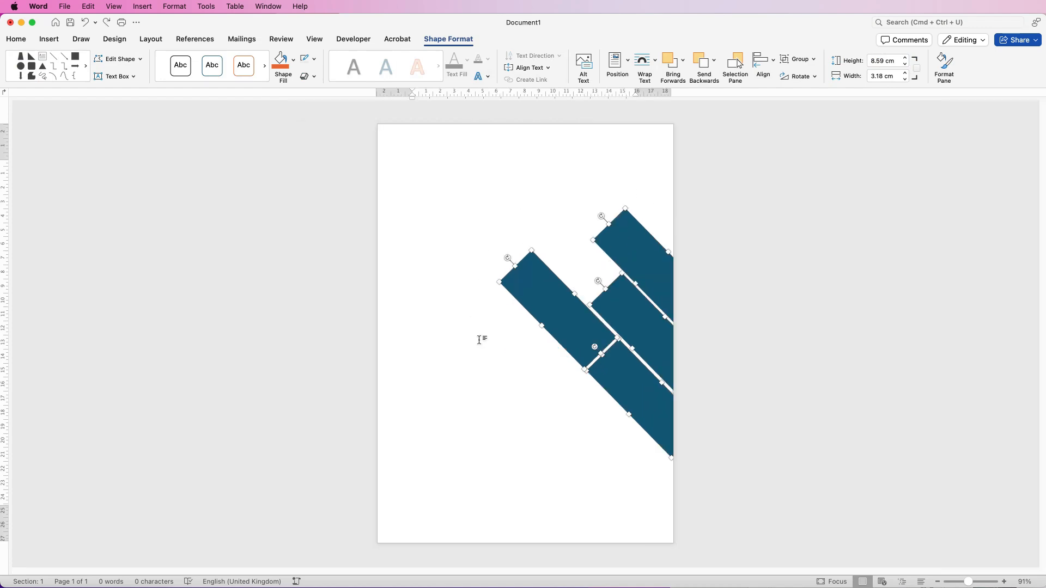
left_click(799, 60)
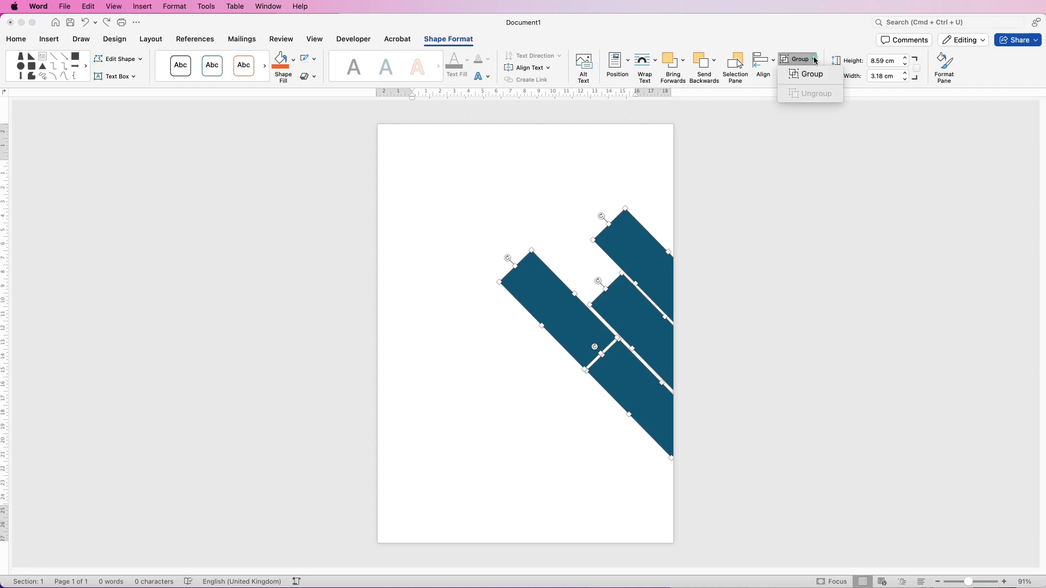
left_click(809, 75)
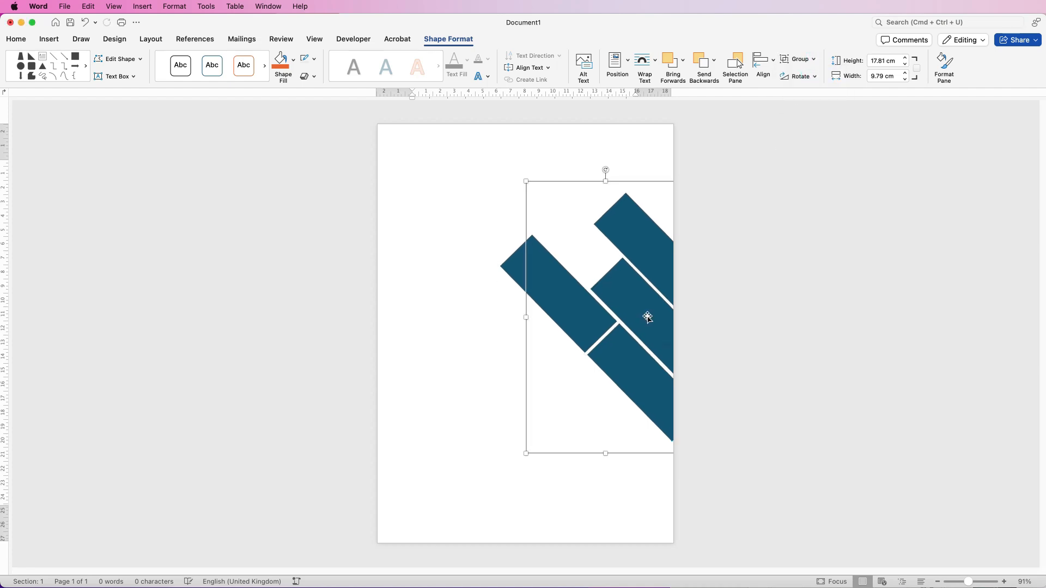
mouse_move(644, 319)
left_mouse_down()
mouse_move(634, 294)
mouse_move(600, 280)
mouse_move(581, 311)
mouse_move(635, 317)
mouse_move(648, 331)
left_mouse_up()
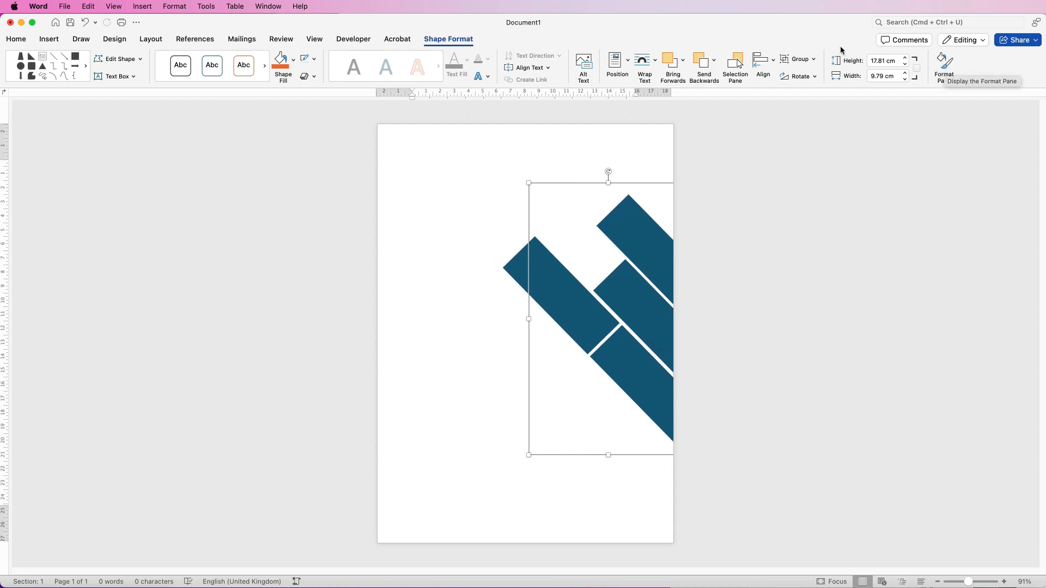
Give the grouped strips a Picture or texture fill from the Format pane.
left_click(943, 67)
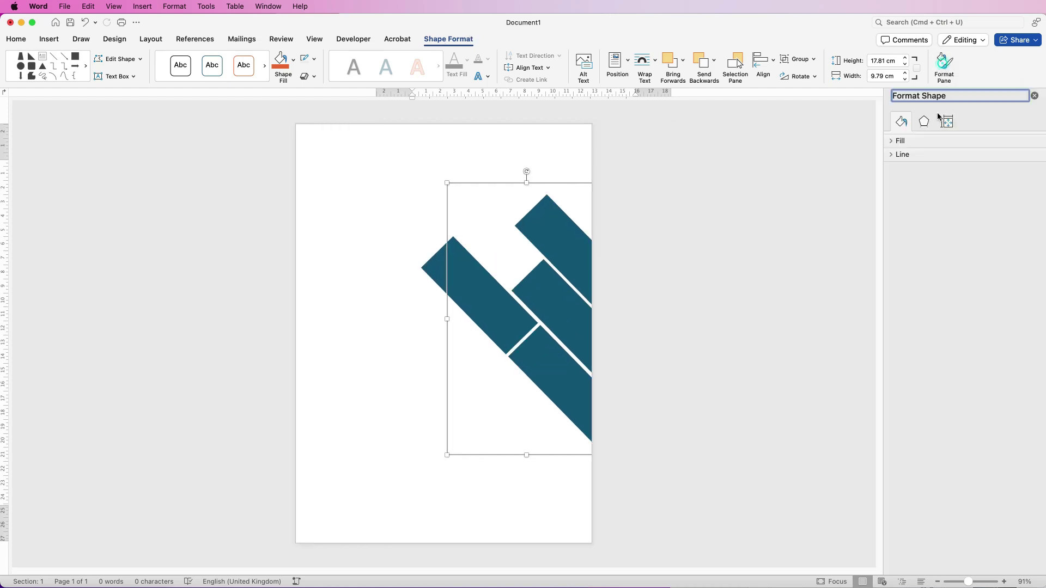
left_click(892, 142)
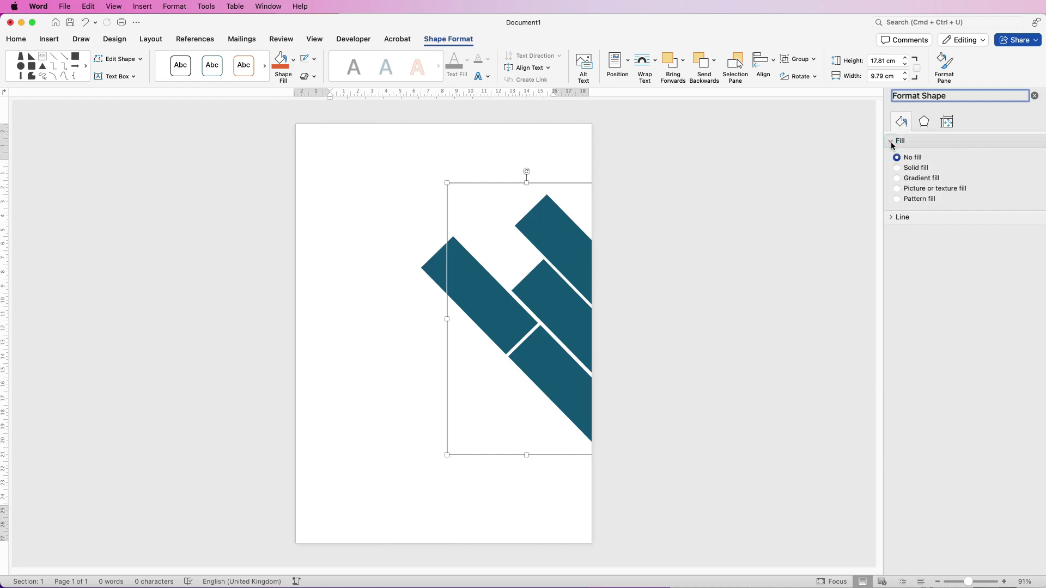
left_click(897, 189)
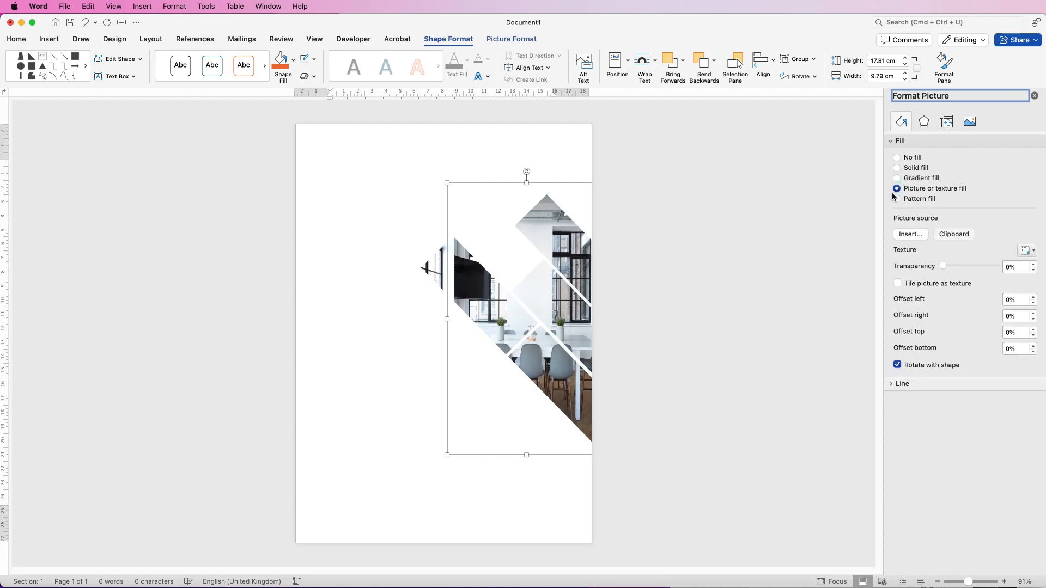
Insert arch-4321233_1920.jpg from the Images folder as the strips' picture fill.
left_click(908, 236)
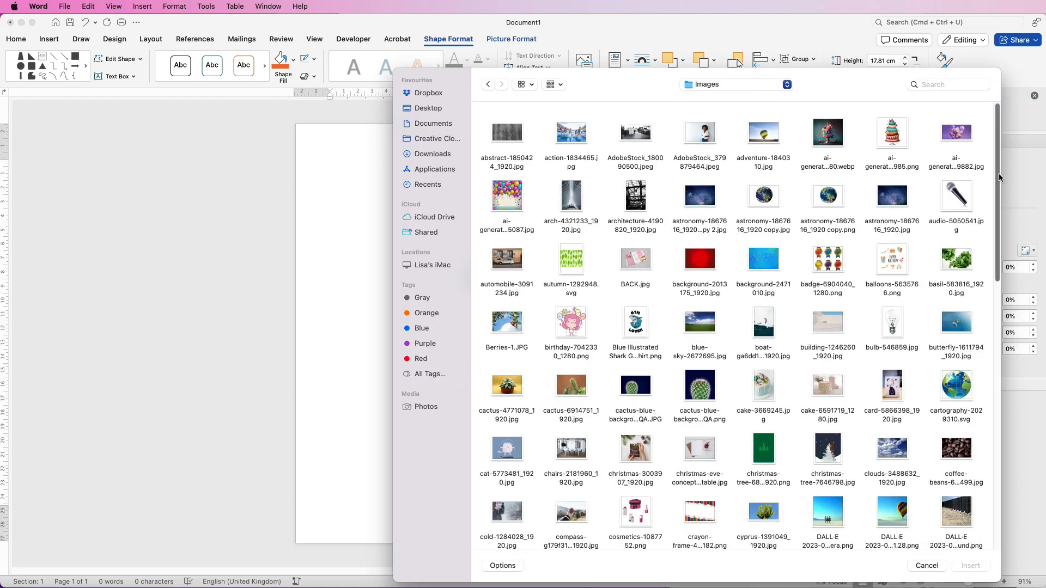
scroll(998, 177, "down", 2)
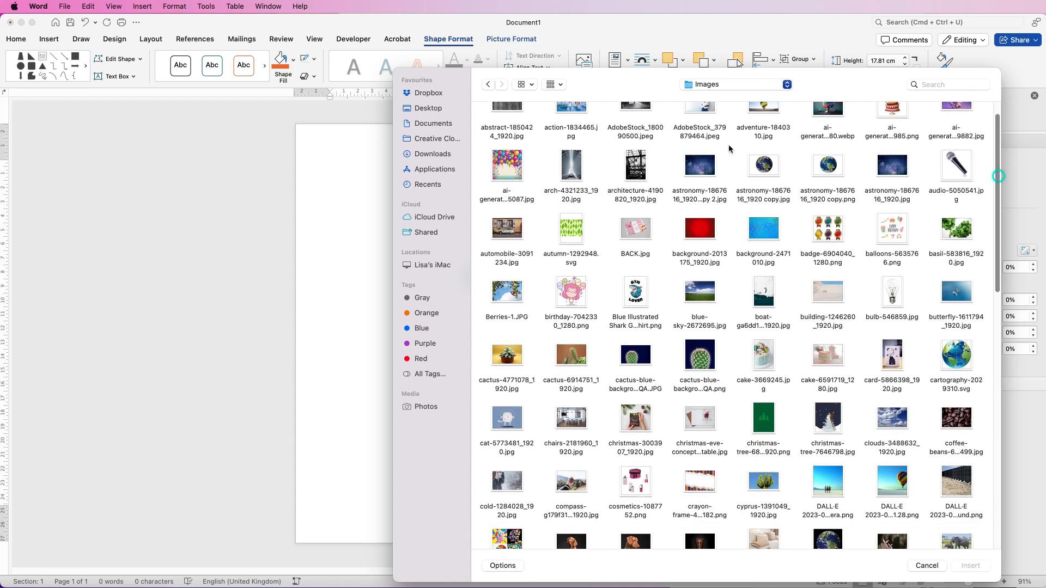
left_click(570, 170)
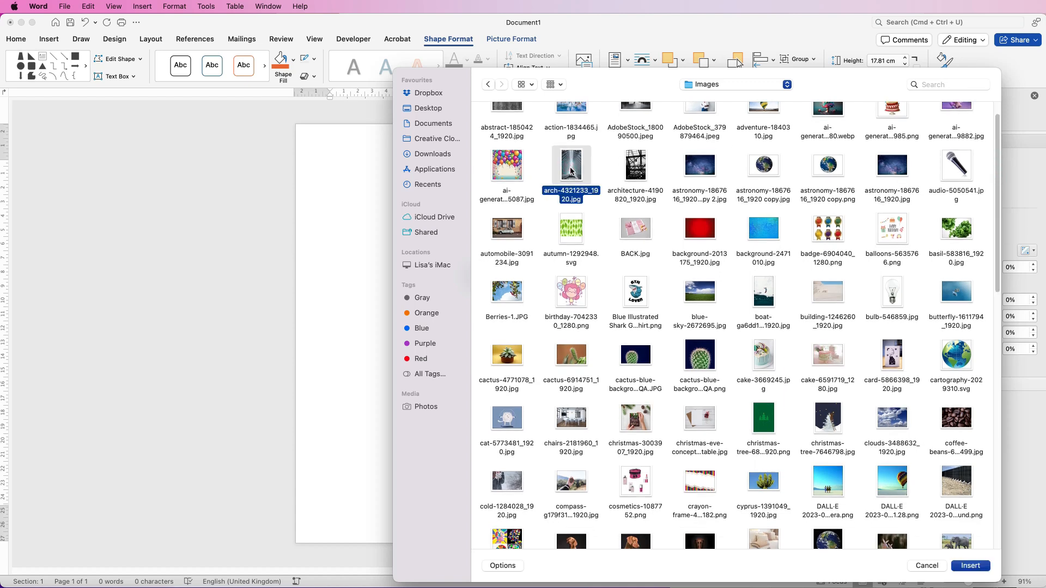
mouse_move(592, 72)
left_mouse_down()
mouse_move(808, 74)
mouse_move(798, 73)
left_mouse_up()
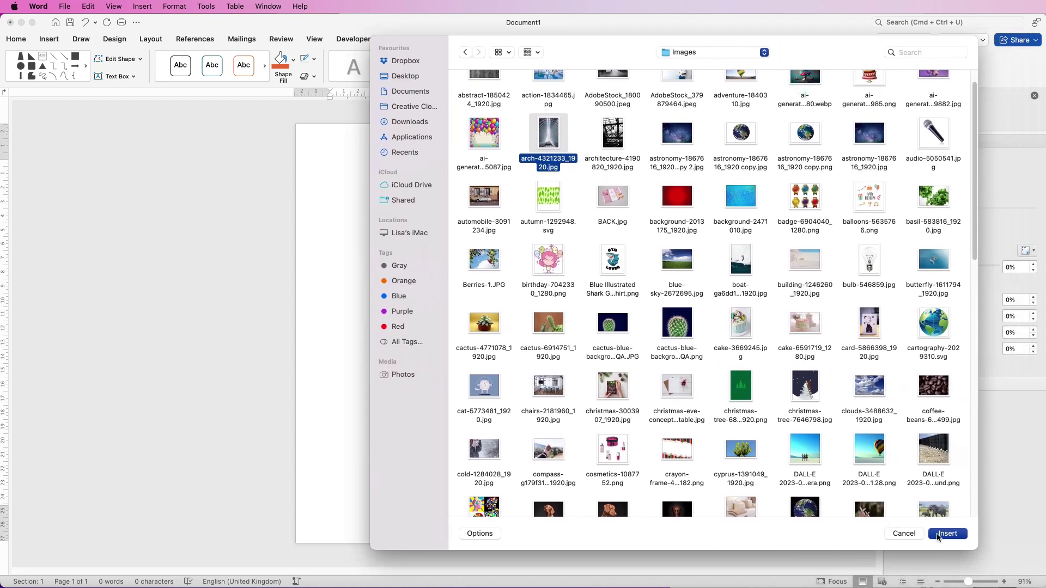
left_click(946, 534)
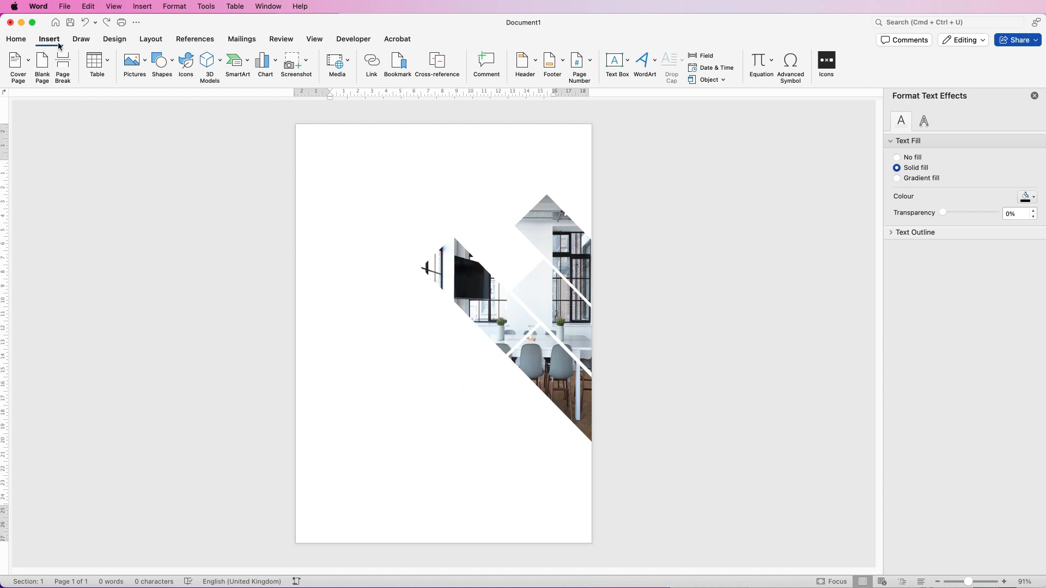
Insert the hot-air balloon photo from the Images folder onto the page.
left_click(145, 63)
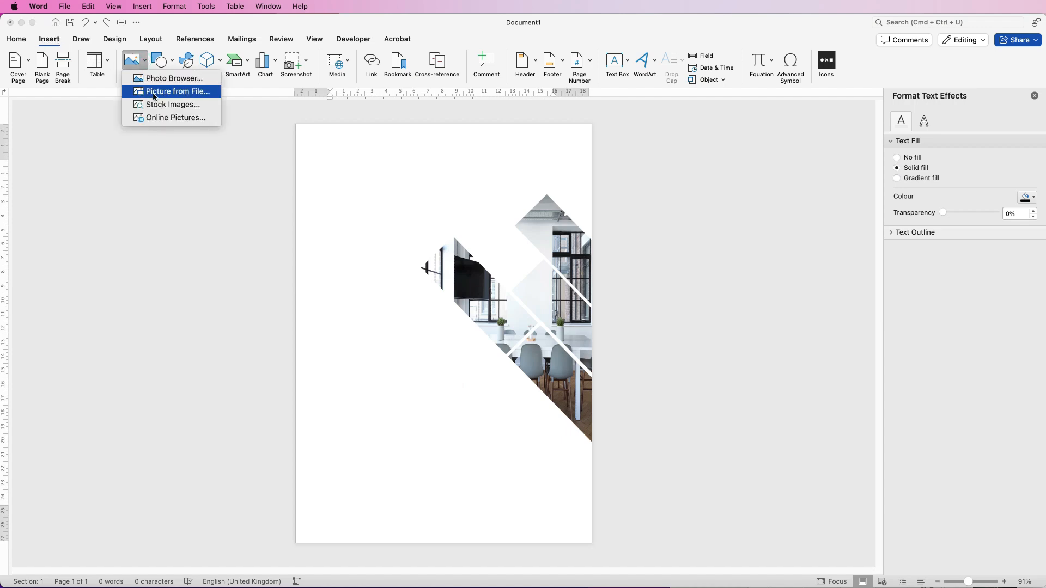
left_click(153, 92)
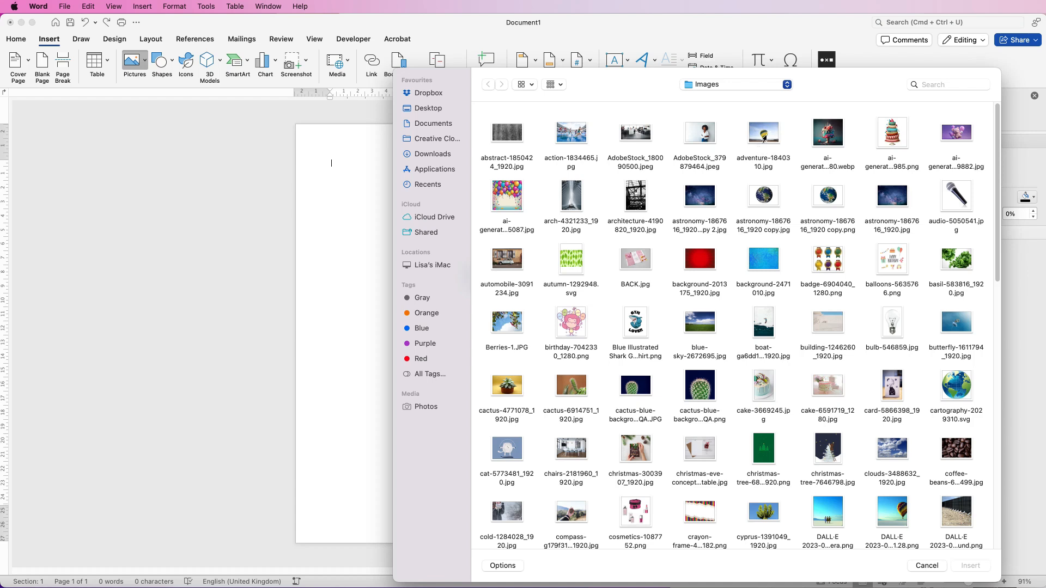
left_click(764, 136)
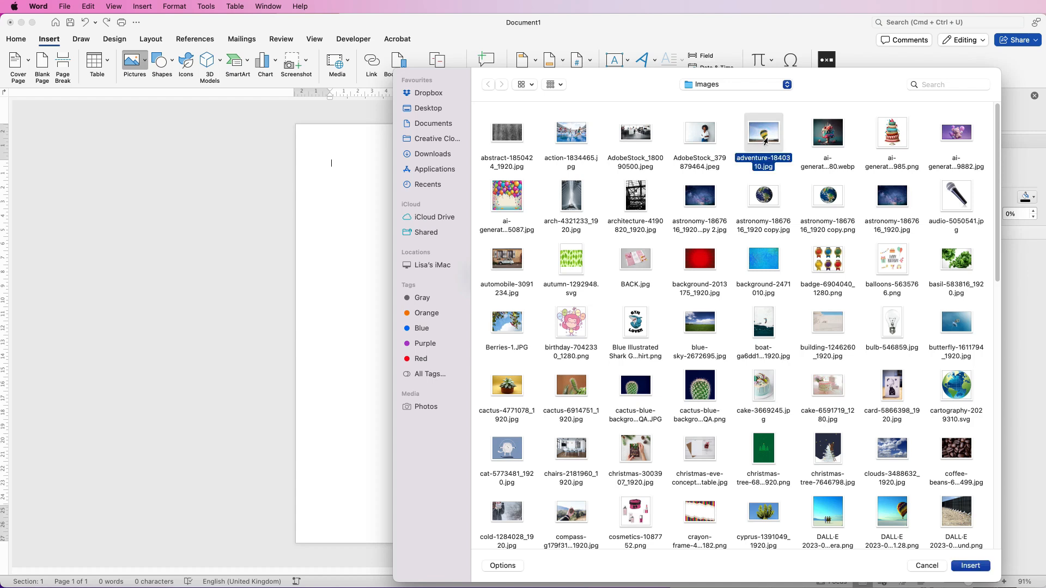
left_click(971, 566)
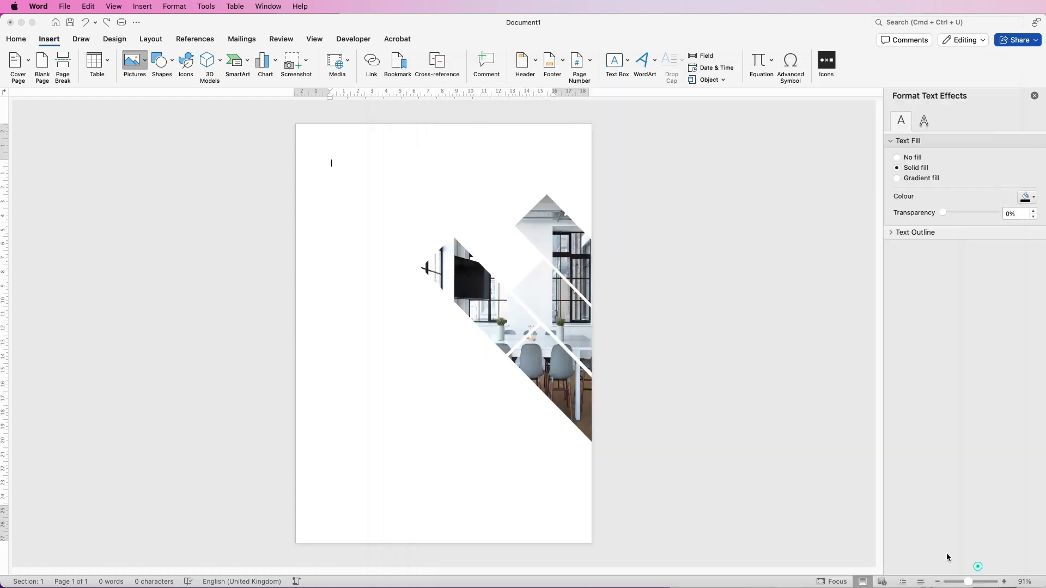
Float the balloon photo in front of text and crop both sides to make it narrower, about 6.62 cm wide.
left_click(687, 61)
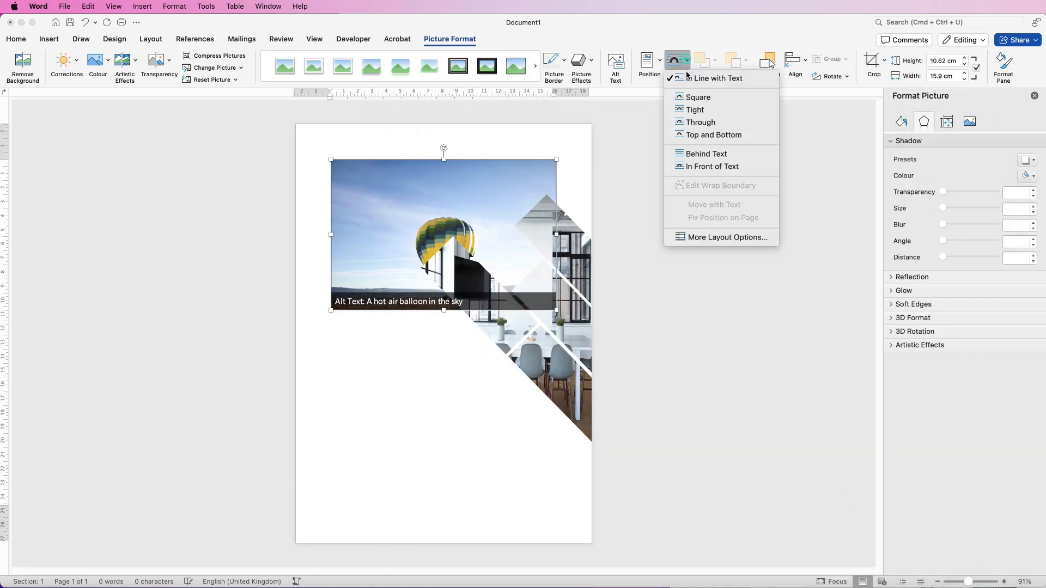
left_click(690, 169)
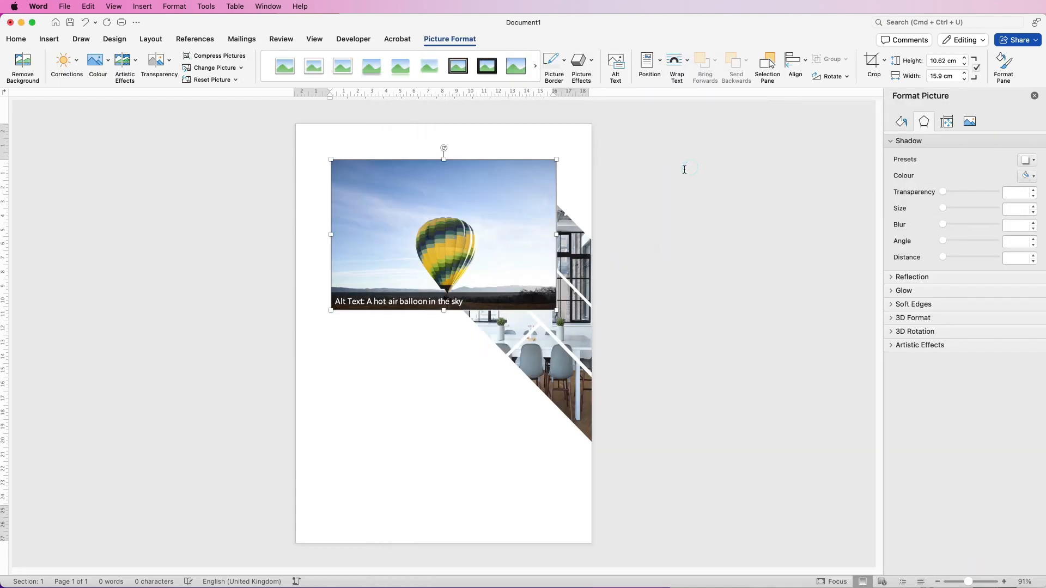
left_click(873, 64)
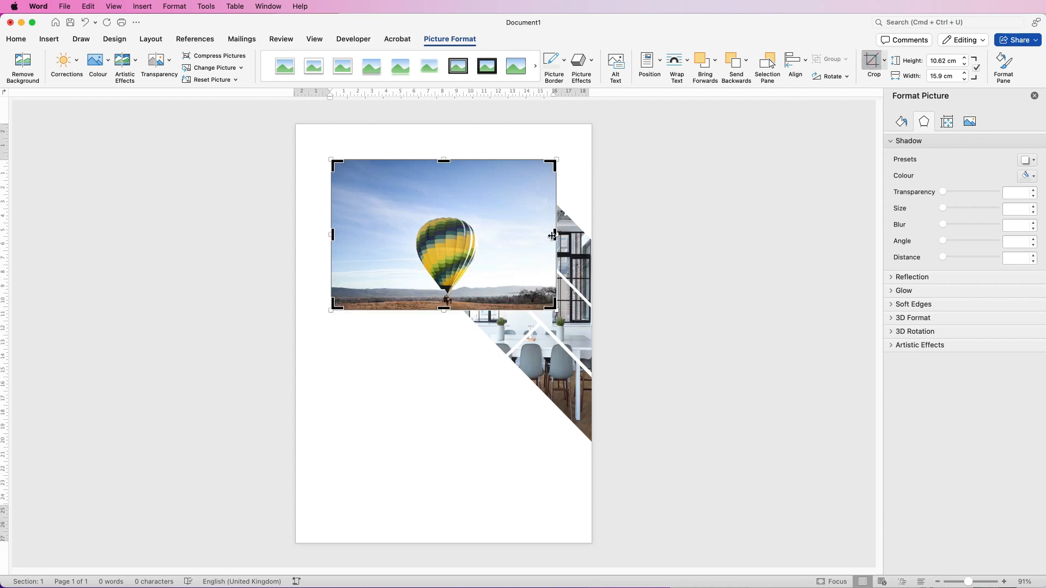
left_click_drag(554, 235, 493, 240)
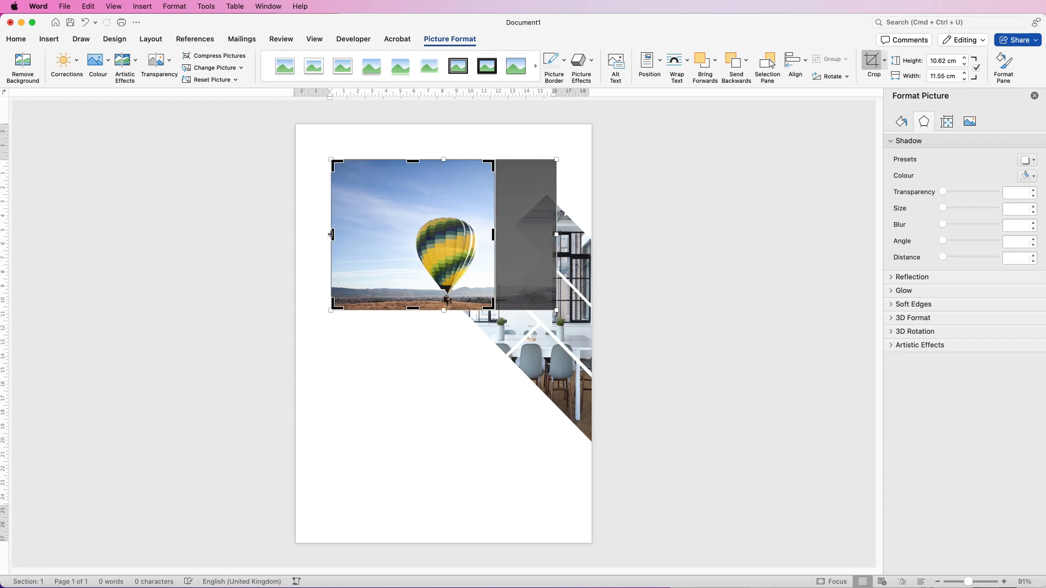
left_click_drag(333, 235, 401, 239)
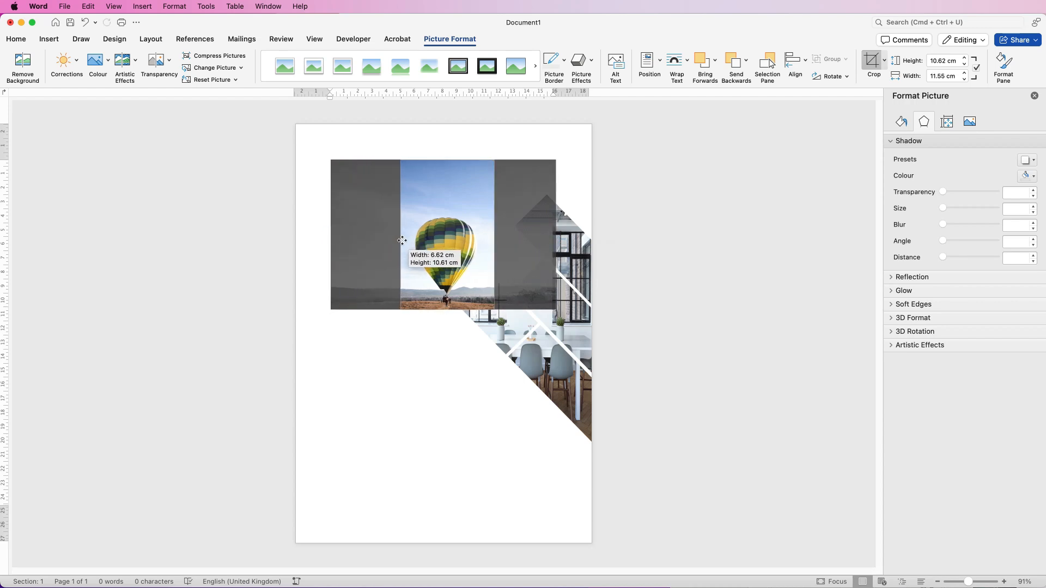
left_click_drag(401, 240, 402, 240)
left_click(393, 284)
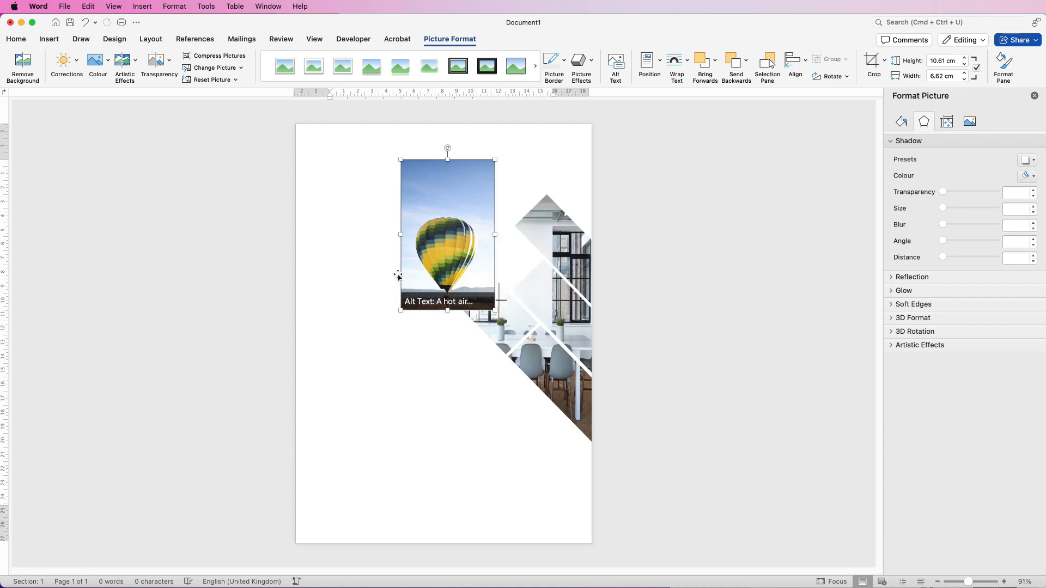
left_click(397, 278)
Save the cropped balloon photo as Picture 122.jpg and delete it from the page.
left_click(465, 197)
right_click(467, 198)
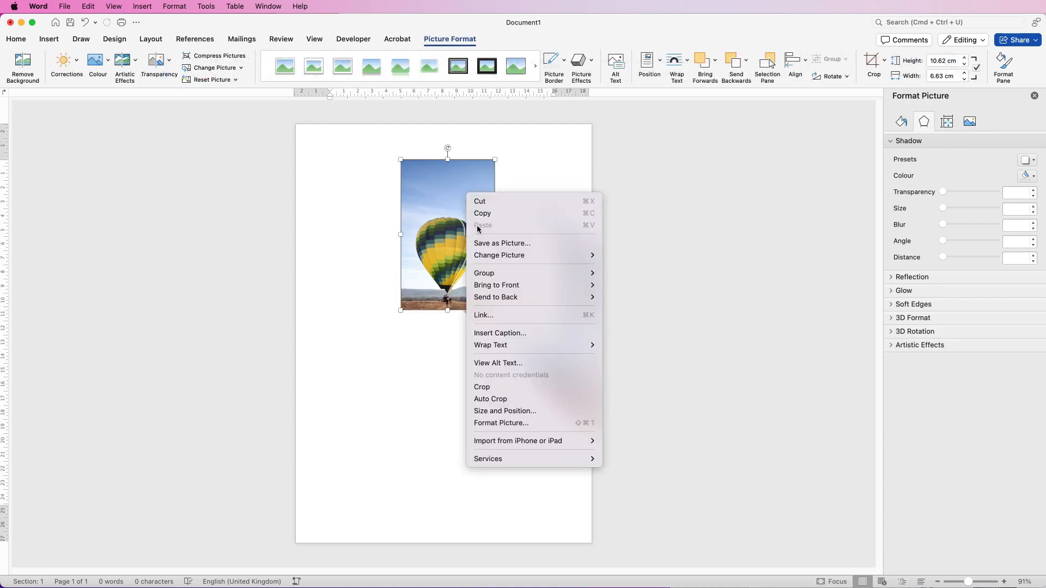
left_click(478, 242)
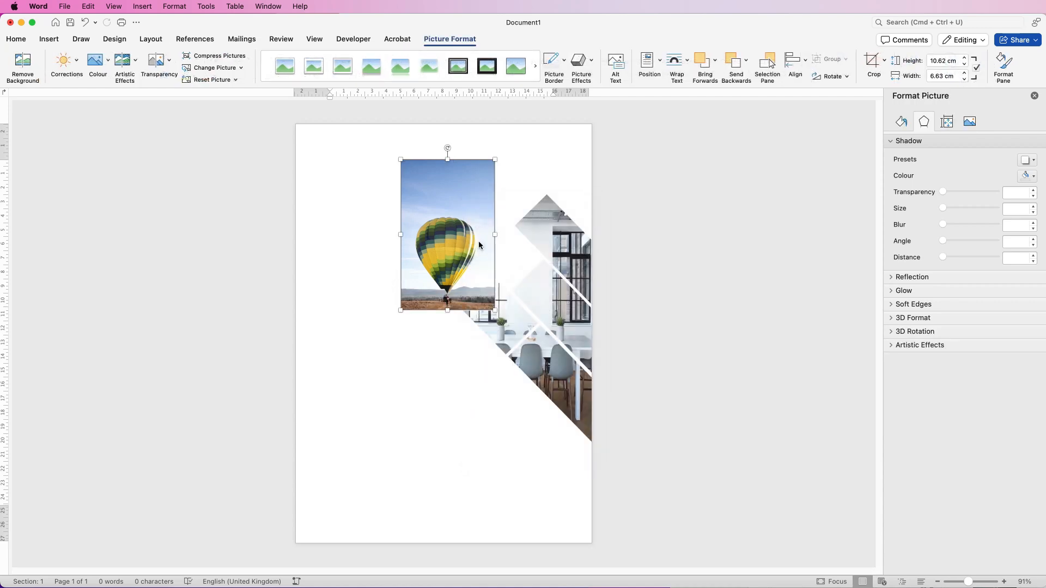
type("22.jpg")
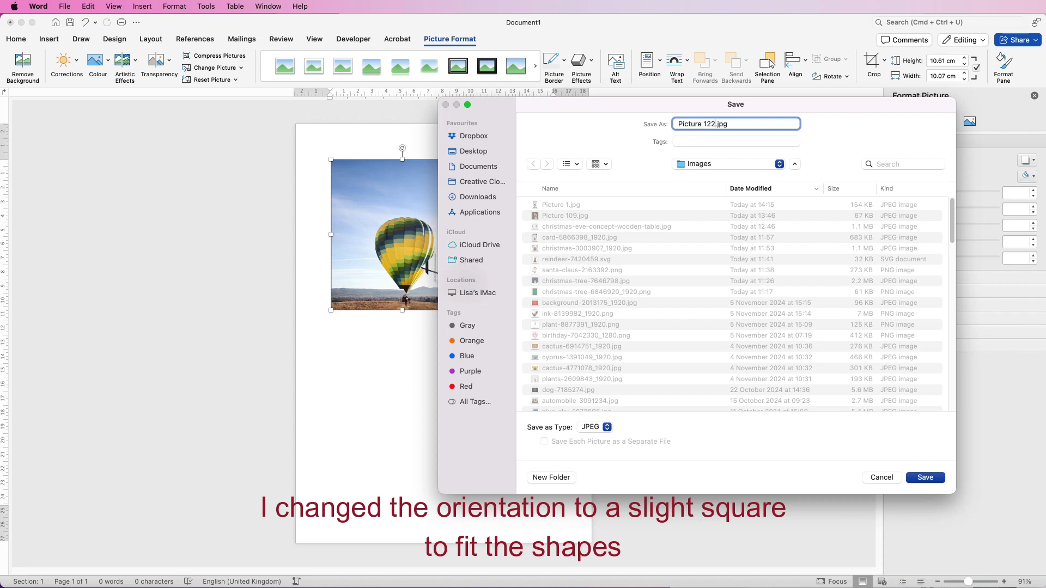
key("Return")
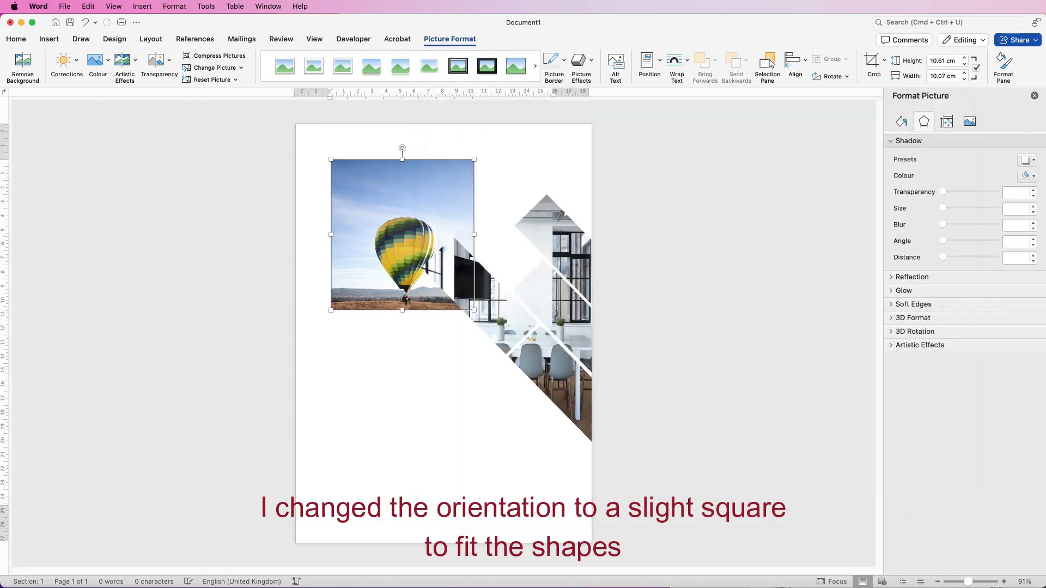
key("Delete")
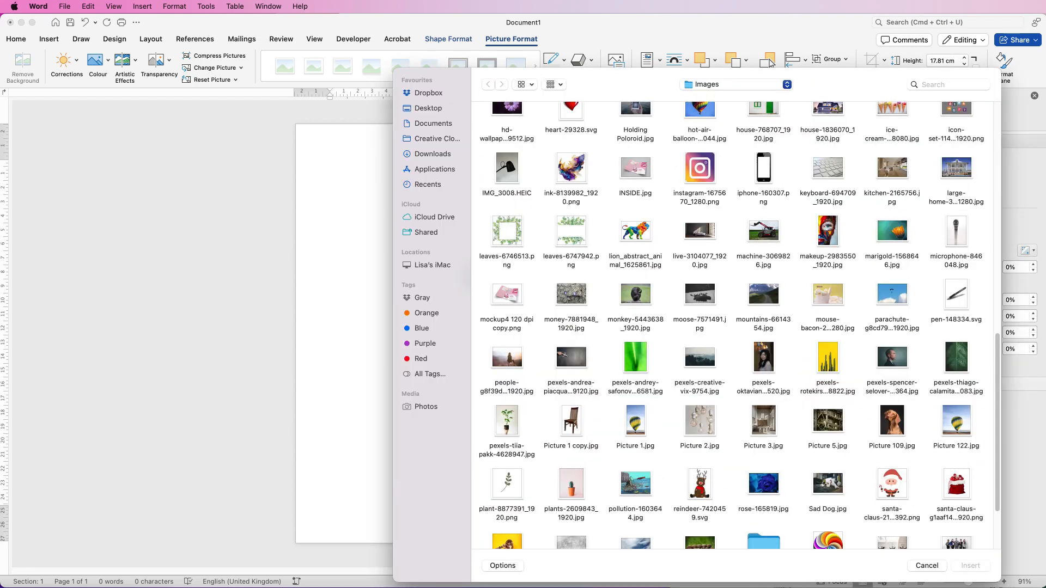
Confirm Picture 122.jpg as the strip group's picture fill, replacing the architecture photo.
key("Return")
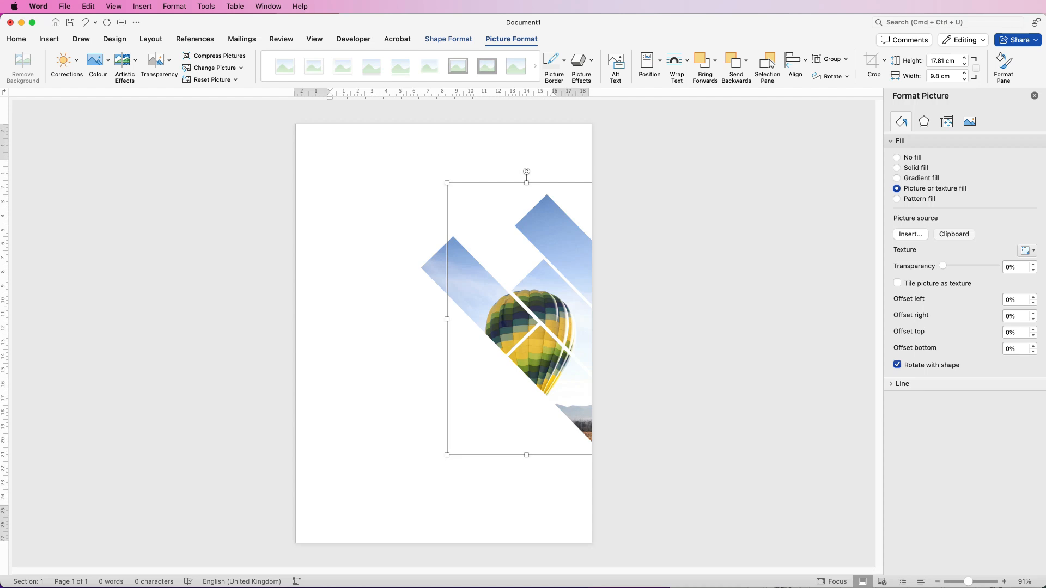
key("Escape")
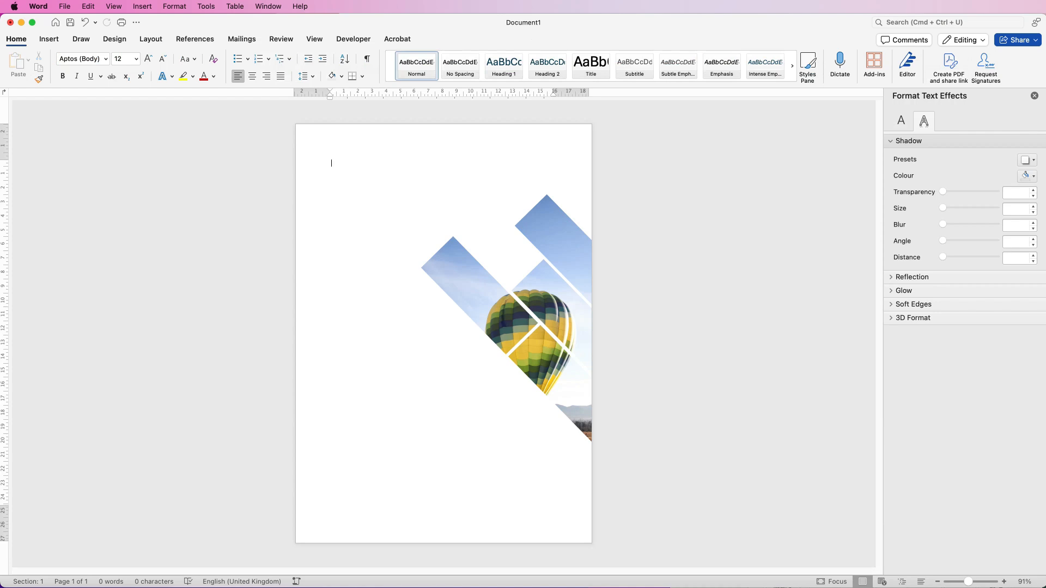
Draw a blue circle of about 6.35 cm at the upper left of the page with no outline.
left_click(49, 38)
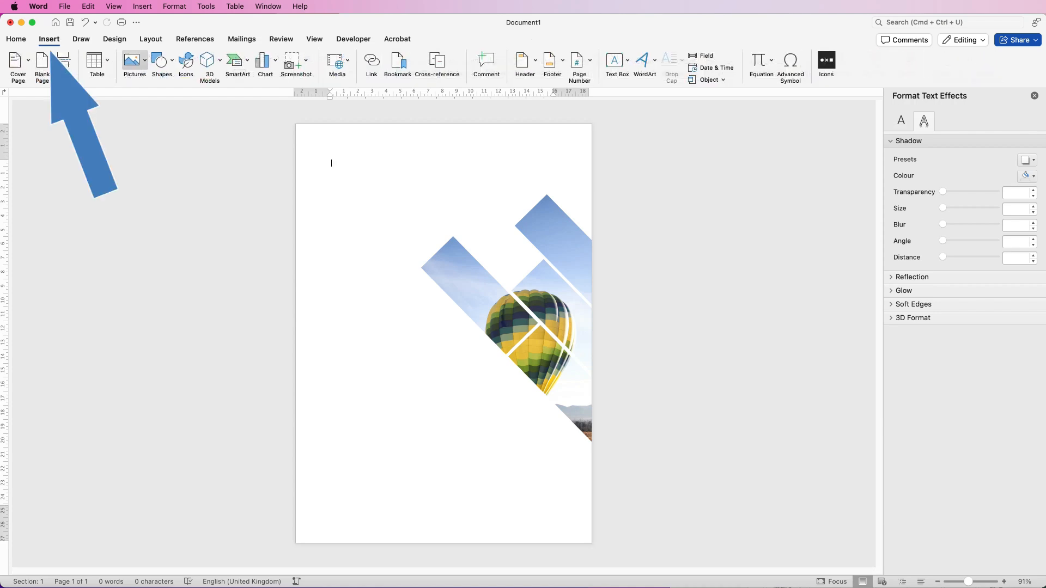
left_click(134, 62)
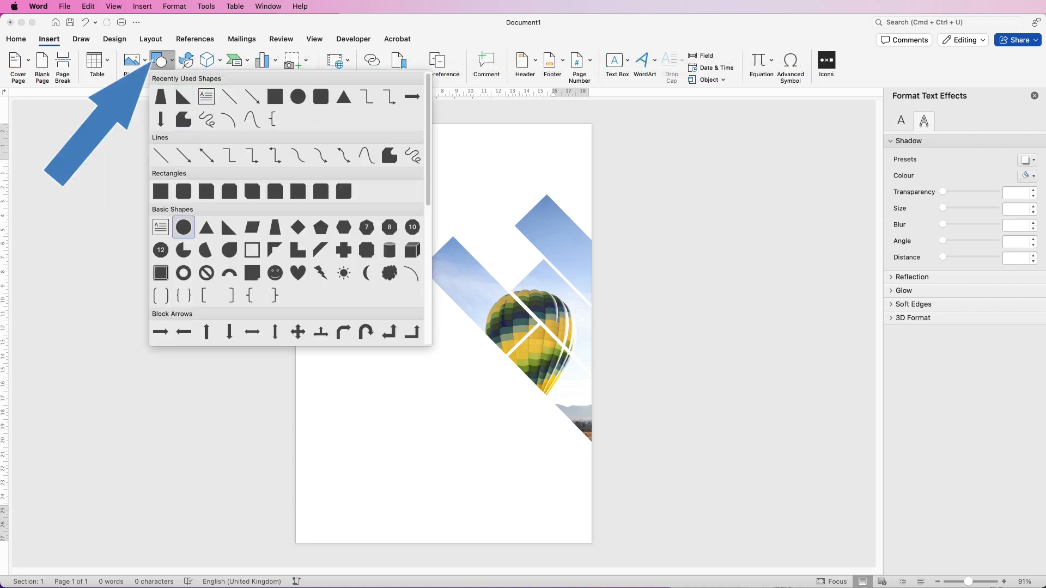
left_click(183, 228)
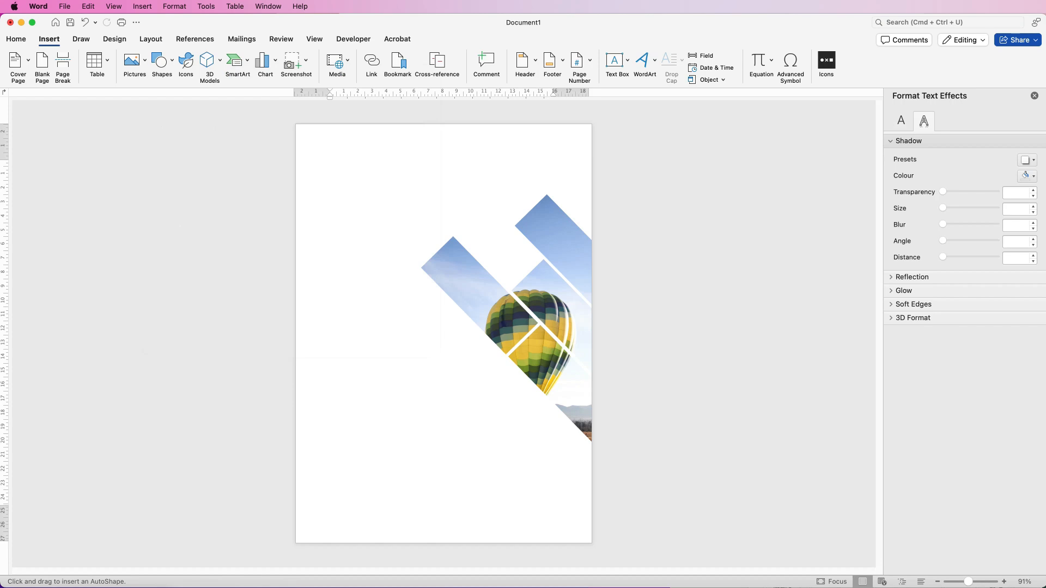
left_click_drag(307, 210, 383, 287)
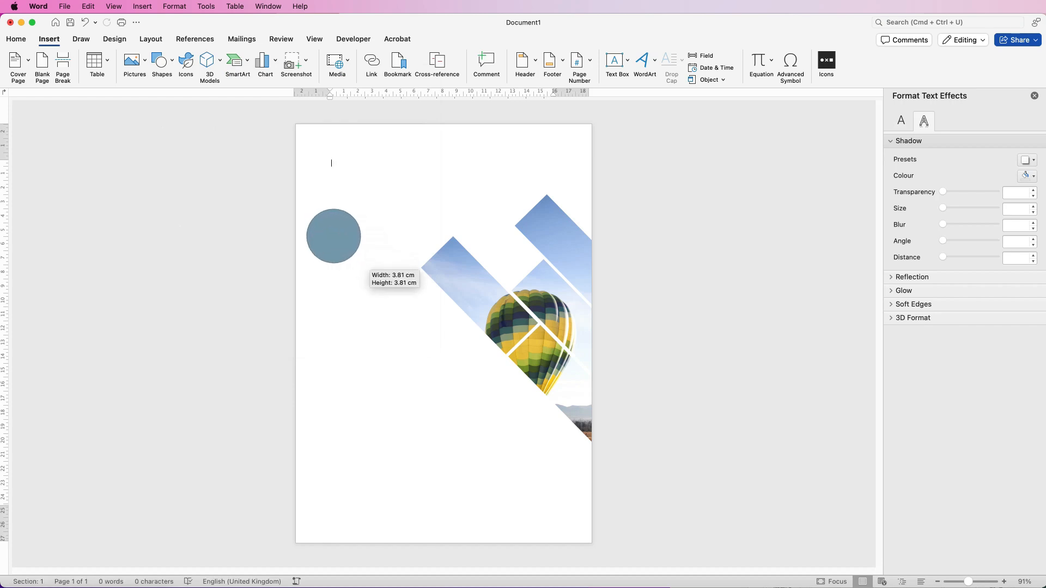
left_click_drag(383, 286, 399, 299)
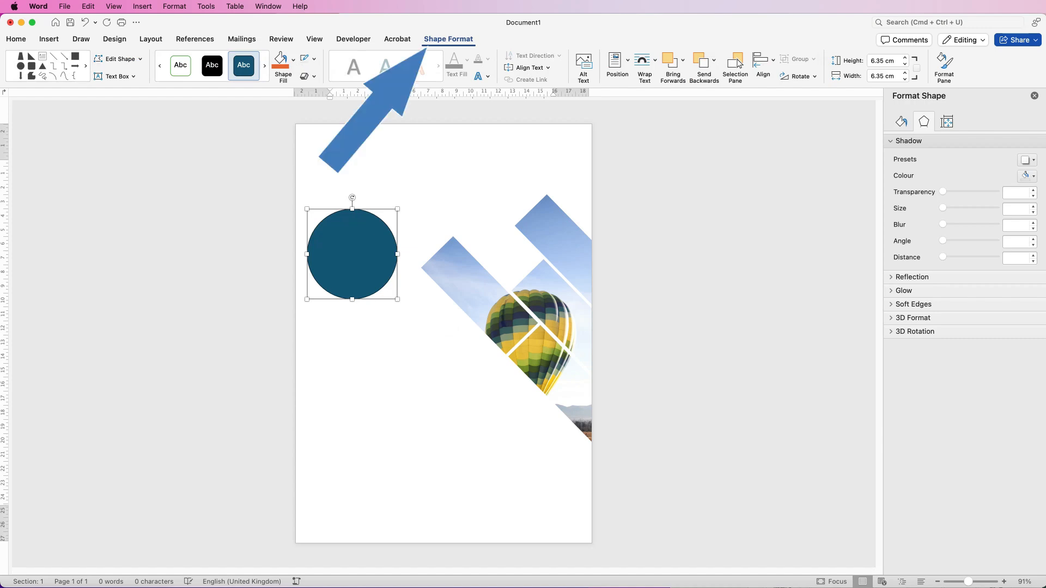
left_click(315, 59)
left_click(351, 76)
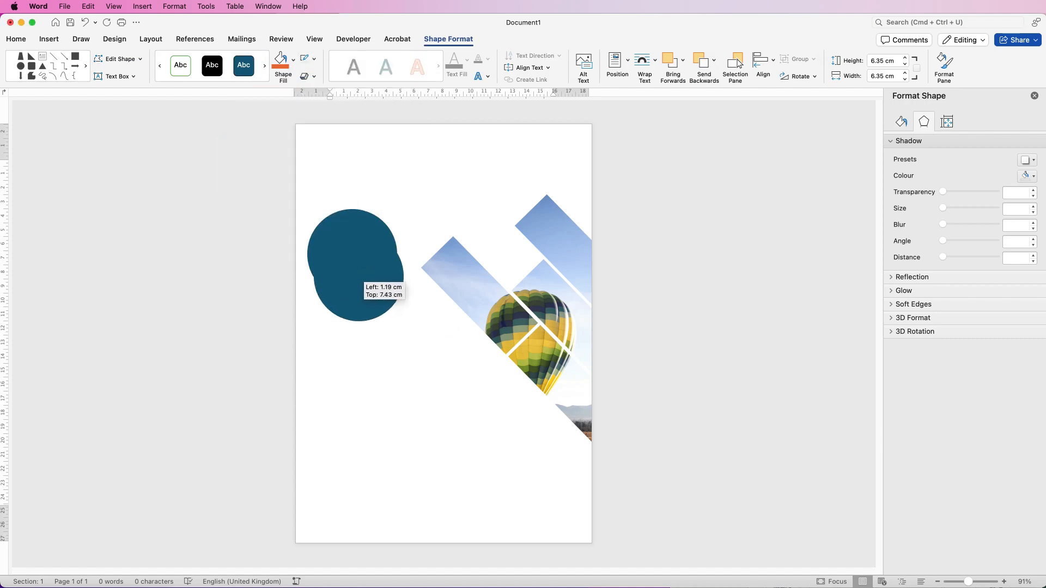
Duplicate the circle to place copies lower down and to the right.
left_click(352, 254)
mouse_move(352, 254)
left_mouse_down()
mouse_move(365, 359)
mouse_move(463, 412)
mouse_move(394, 441)
left_mouse_up()
left_click(365, 360, "shift")
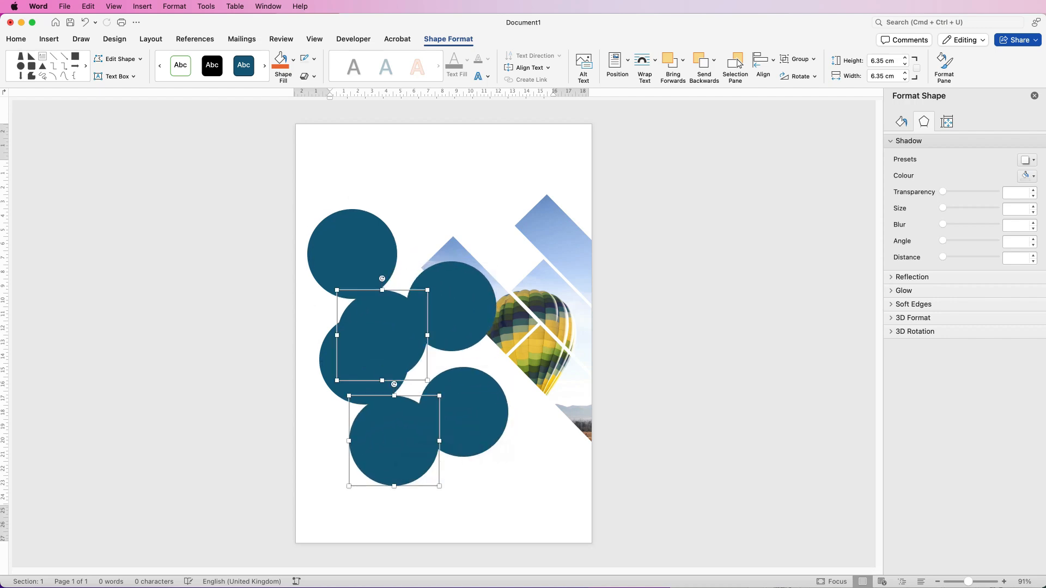
Resize circles to about 5 cm and 5.7 cm and gather them into a tight overlapping cluster at the left page edge.
left_click(352, 250)
left_click_drag(397, 210, 380, 227)
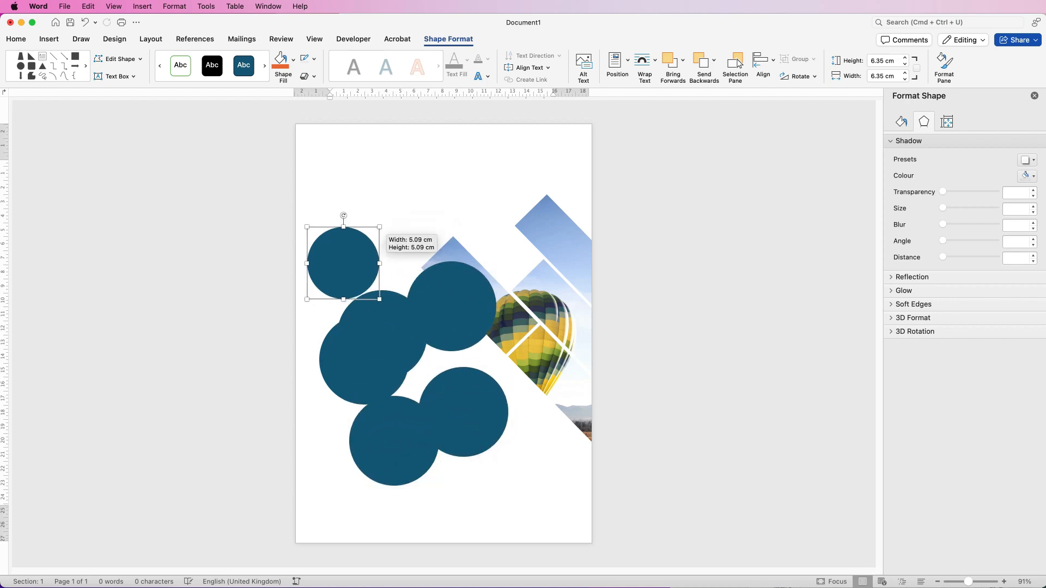
left_click_drag(344, 262, 321, 264)
left_click(382, 331)
left_click_drag(427, 380, 419, 372)
left_click_drag(378, 335, 337, 340)
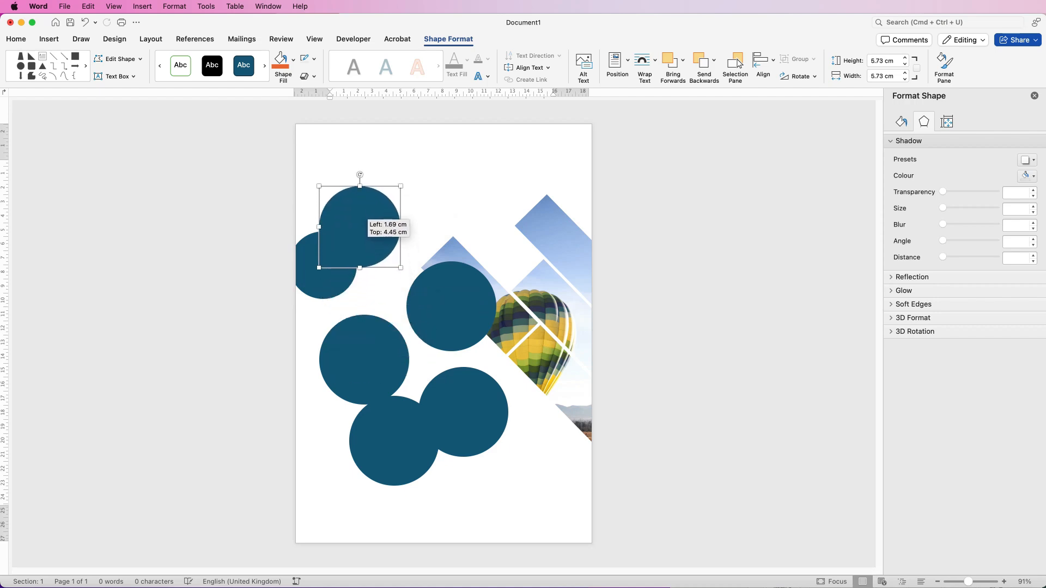
left_click_drag(452, 306, 384, 273)
mouse_move(394, 441)
left_mouse_down()
mouse_move(371, 379)
mouse_move(397, 336)
left_mouse_up()
left_click(331, 265)
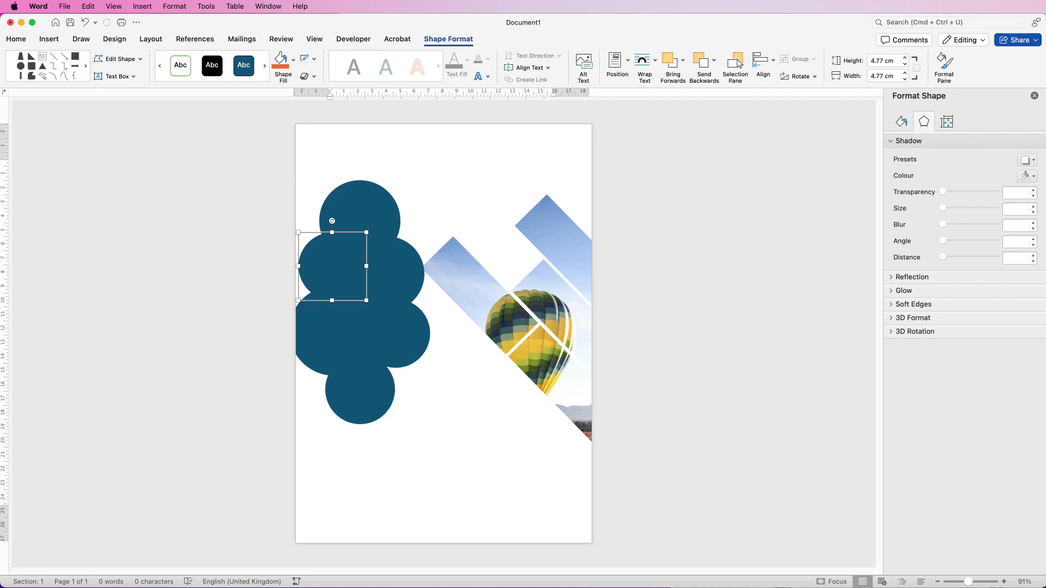
Select all the dark blue circles on the left of the page together.
left_click(338, 331, "shift")
left_click(360, 389, "shift")
left_click(395, 333, "shift")
left_click(387, 274, "shift")
left_click(360, 201, "shift")
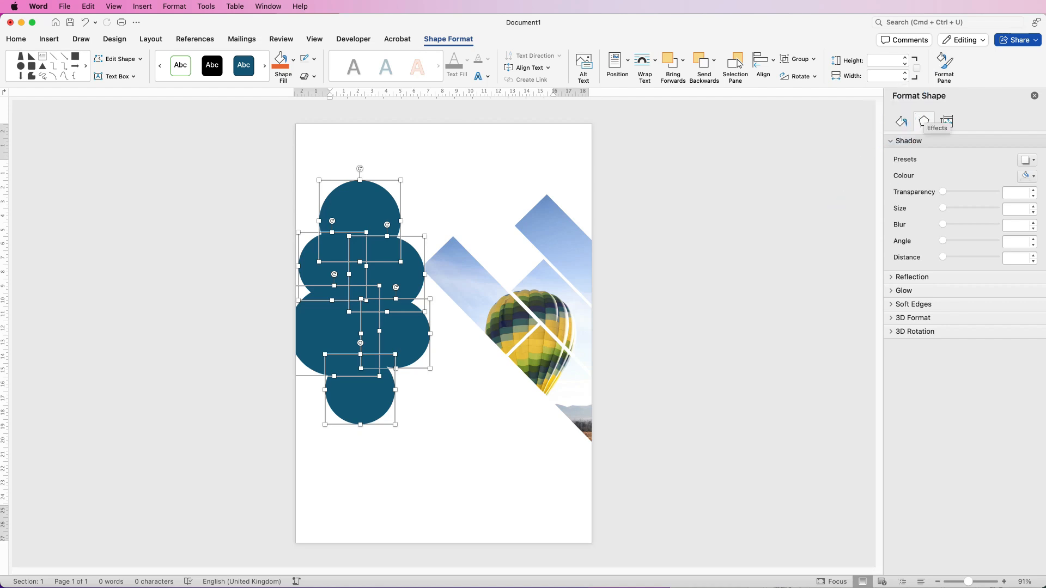
Apply an outer shadow preset to the selected circles.
left_click(908, 141)
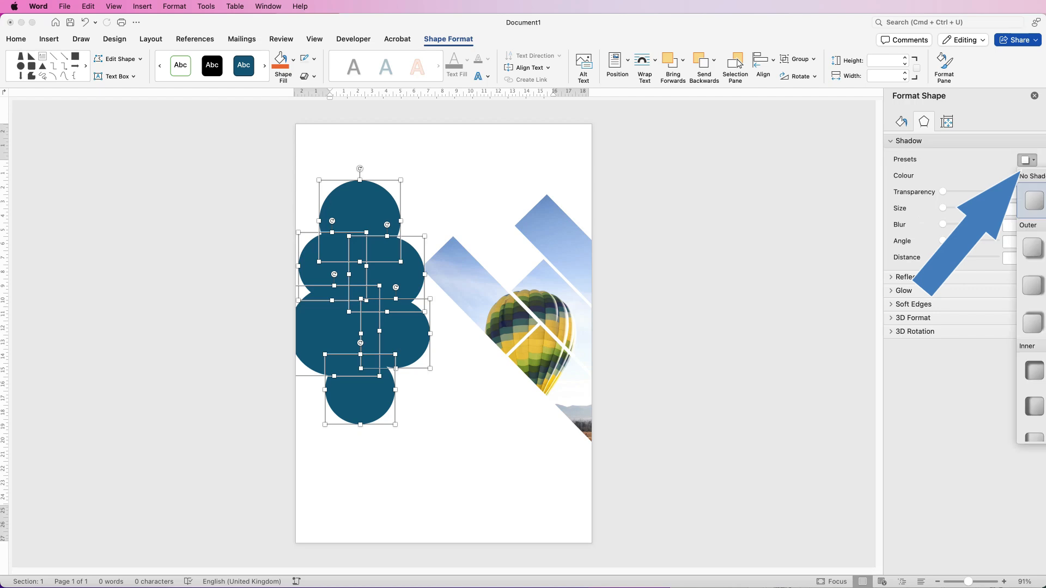
key("Return")
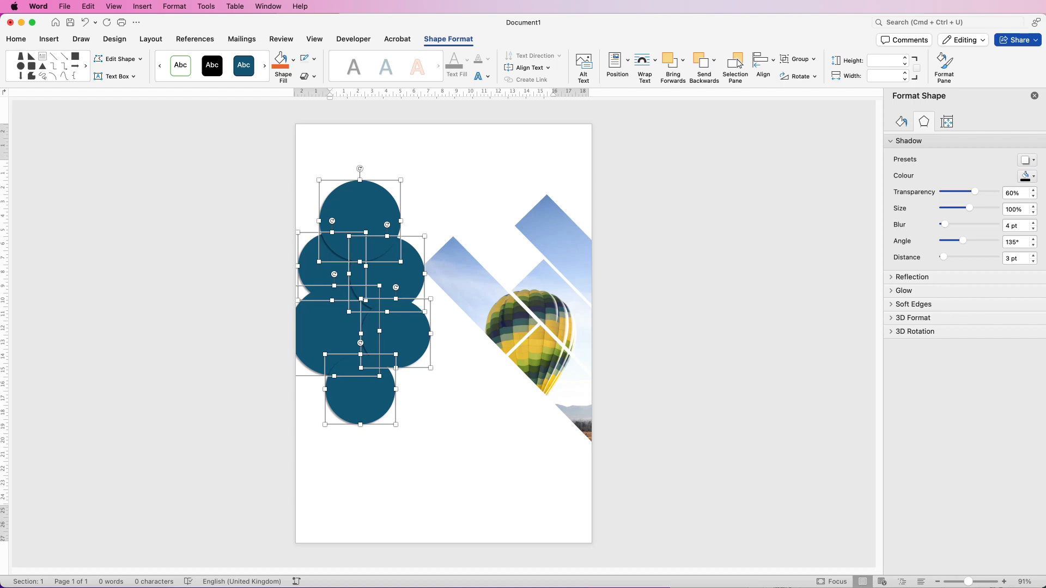
Group the circles and fill the group with the arch-4321233_1920.jpg photo.
left_click(800, 59)
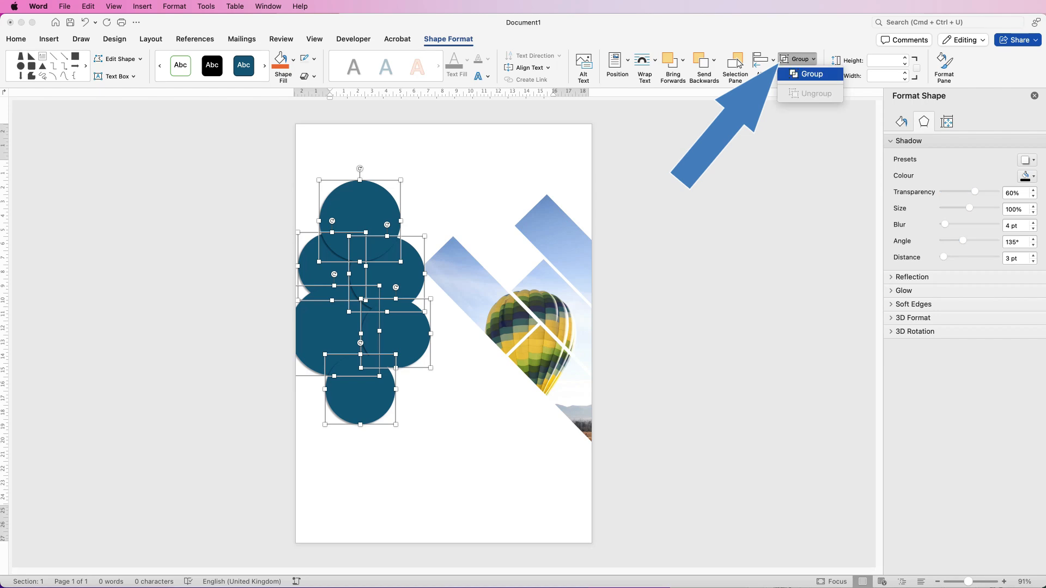
left_click(812, 74)
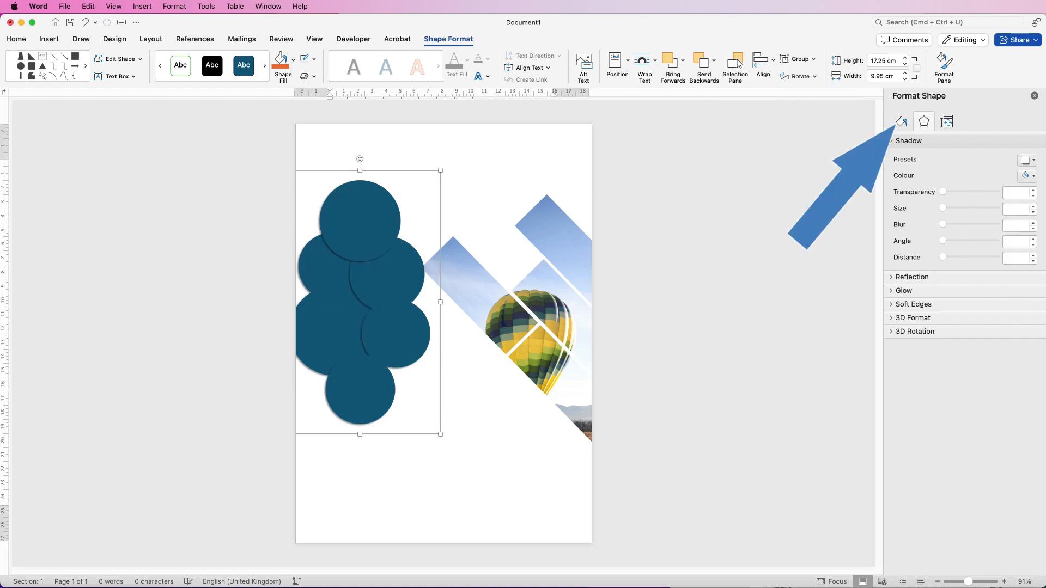
left_click(902, 121)
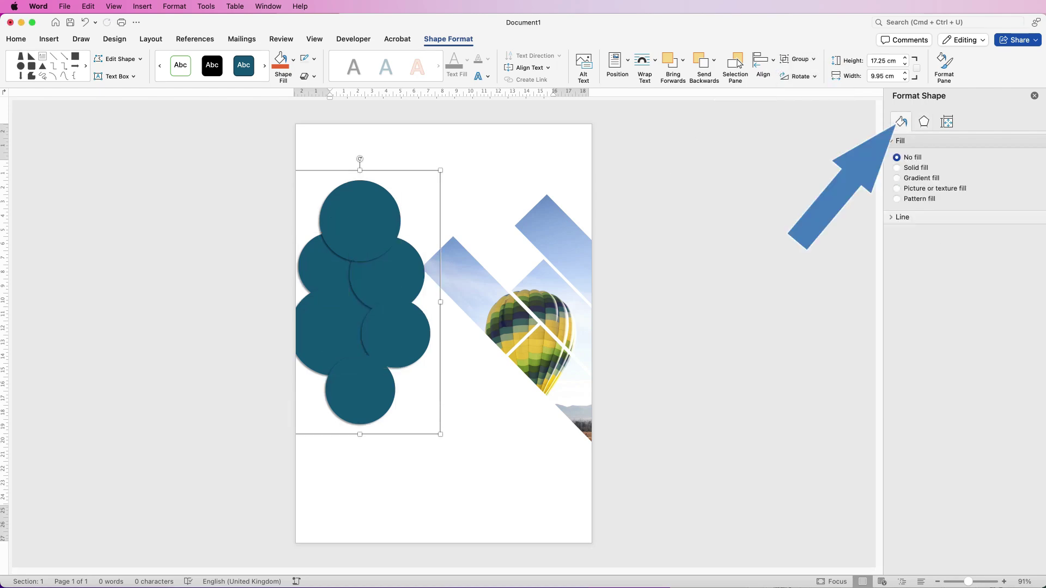
left_click(898, 188)
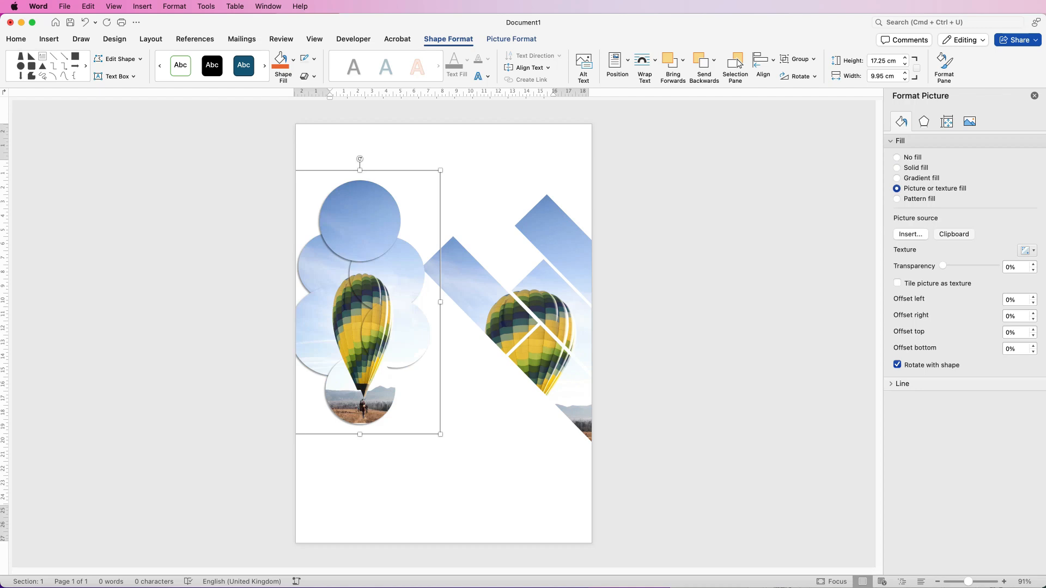
left_click(910, 234)
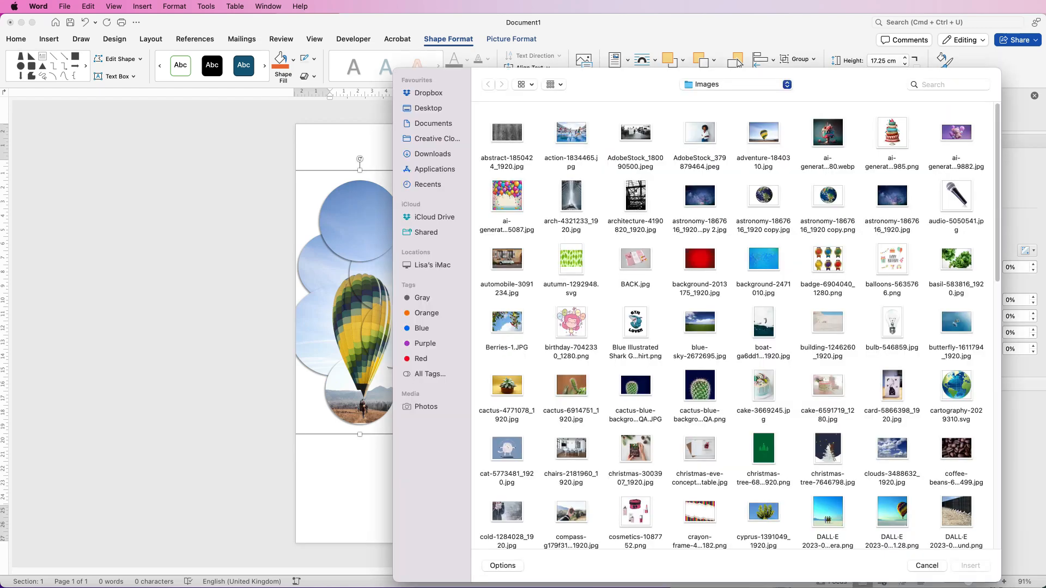
left_click(571, 196)
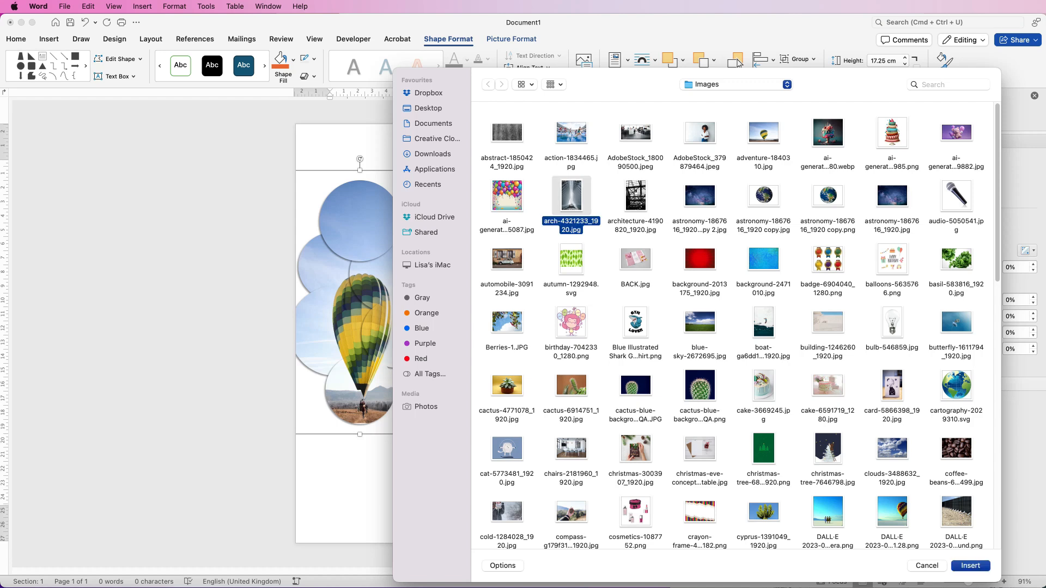
key("Return")
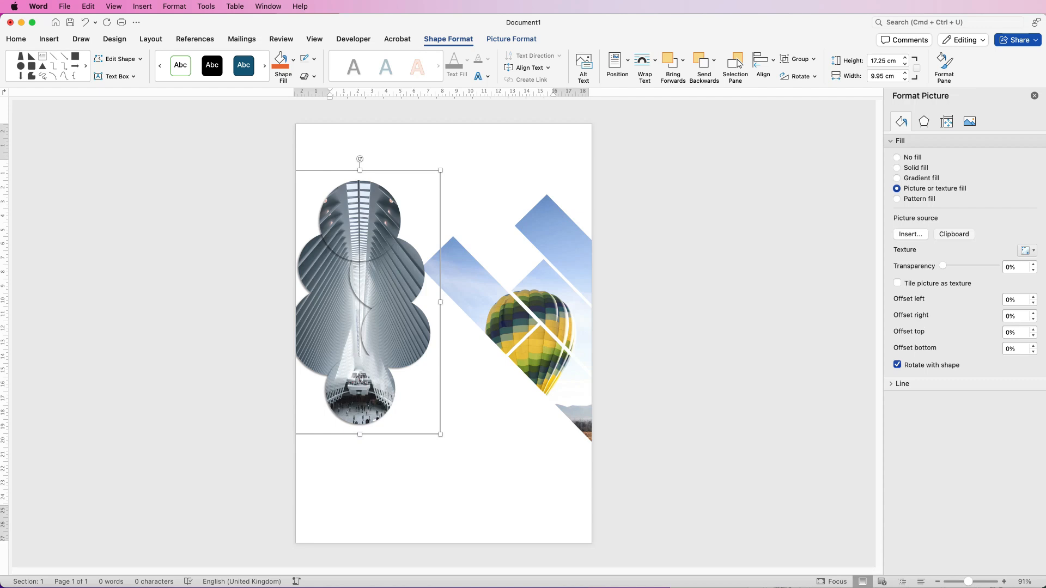
Narrow the circle cluster slightly and nudge it right and up.
left_click_drag(441, 301, 431, 301)
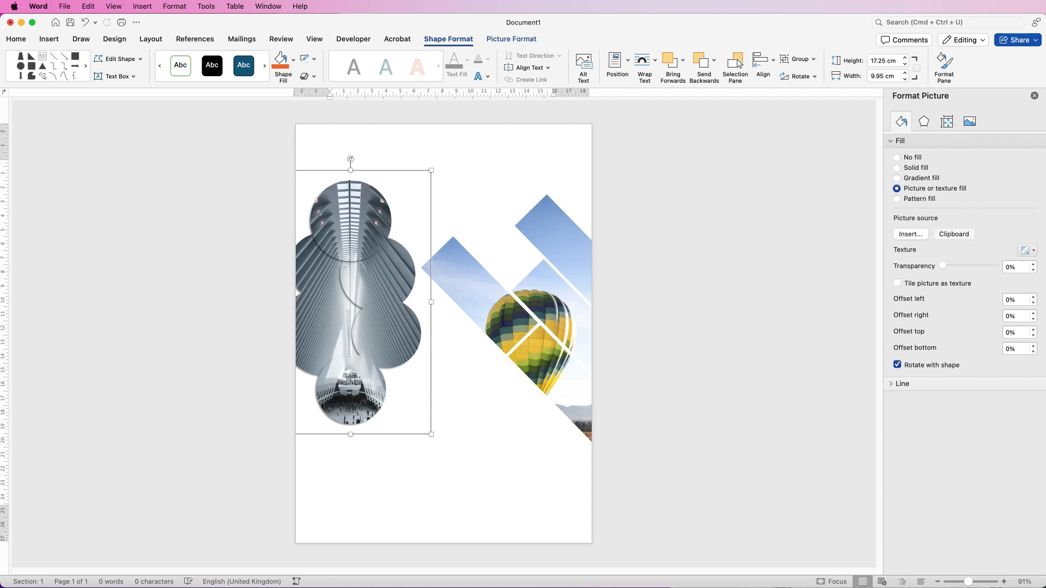
left_click_drag(359, 302, 377, 295)
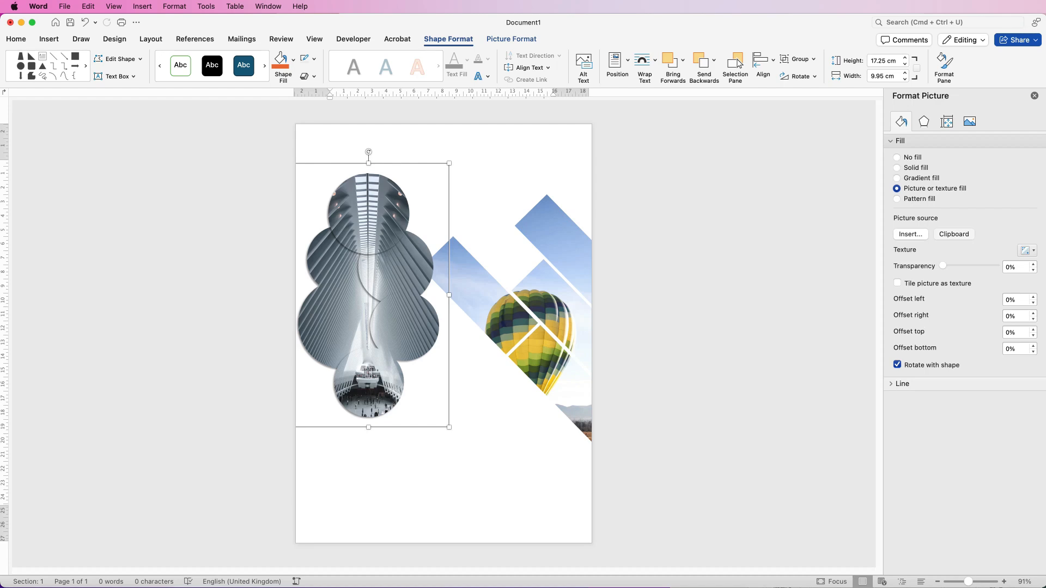
Ungroup the photo cluster back into separate circles and clear the selection.
left_click(798, 60)
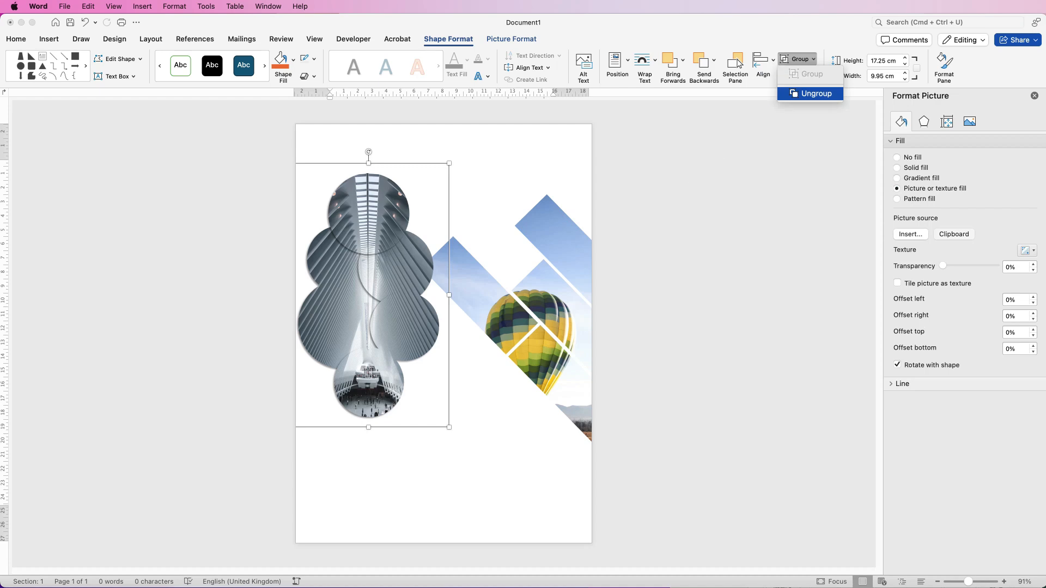
left_click(811, 93)
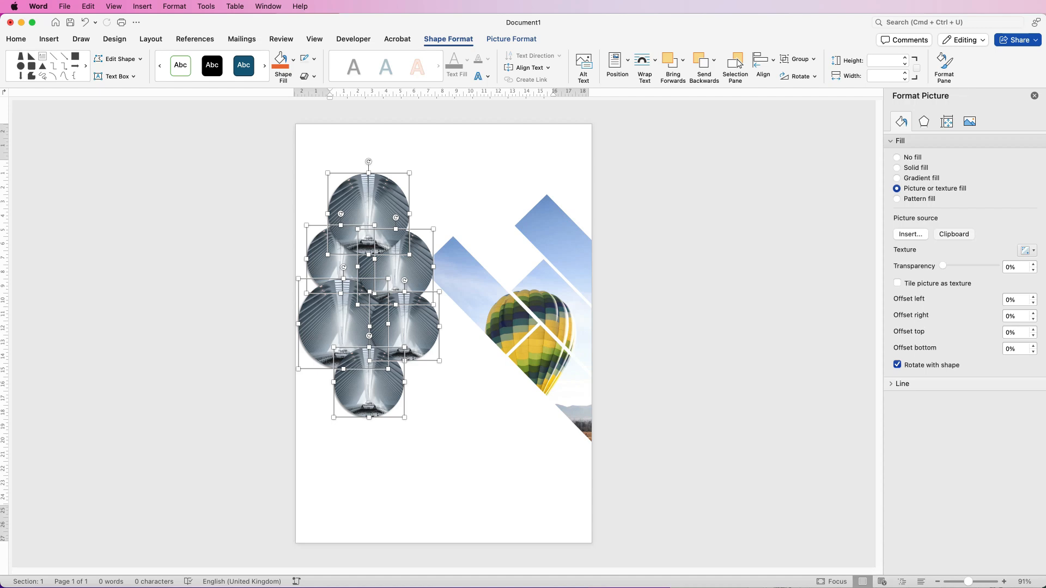
key("Escape")
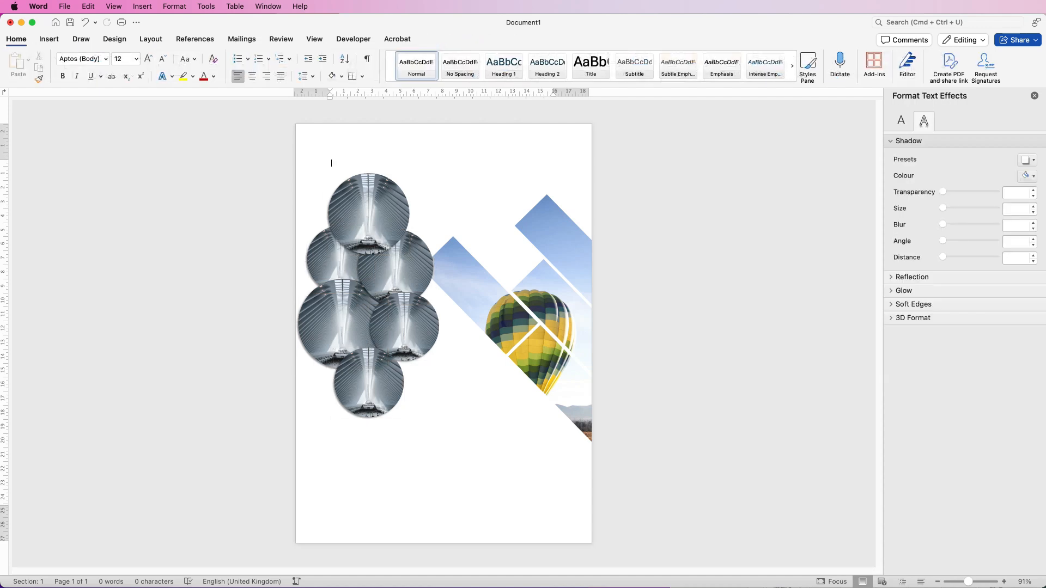
Bring the left-middle circle to the front of the stack.
left_click(341, 259)
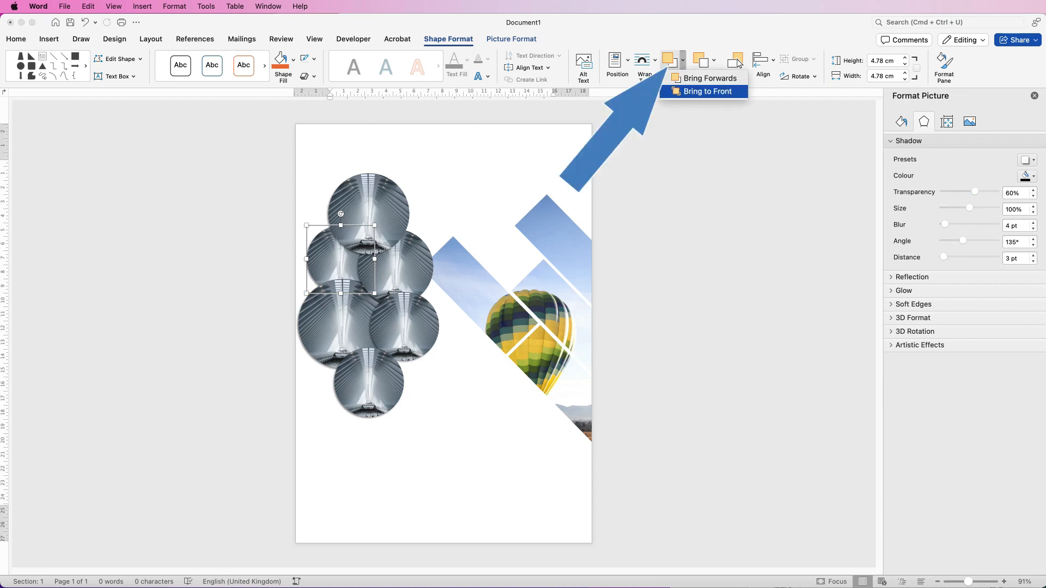
left_click(707, 91)
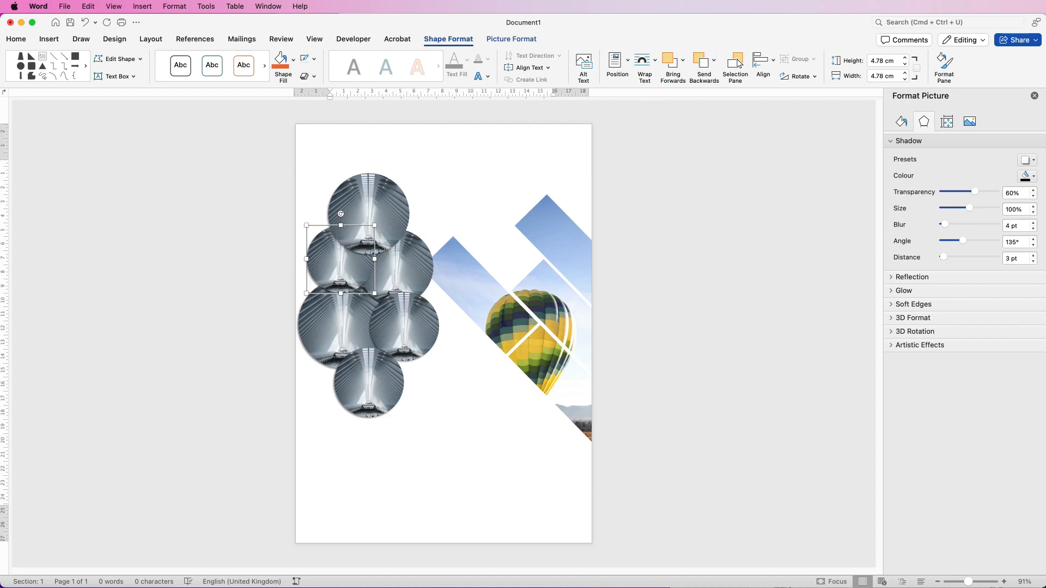
Select all six circles and group them into one object.
left_click(367, 201, "shift")
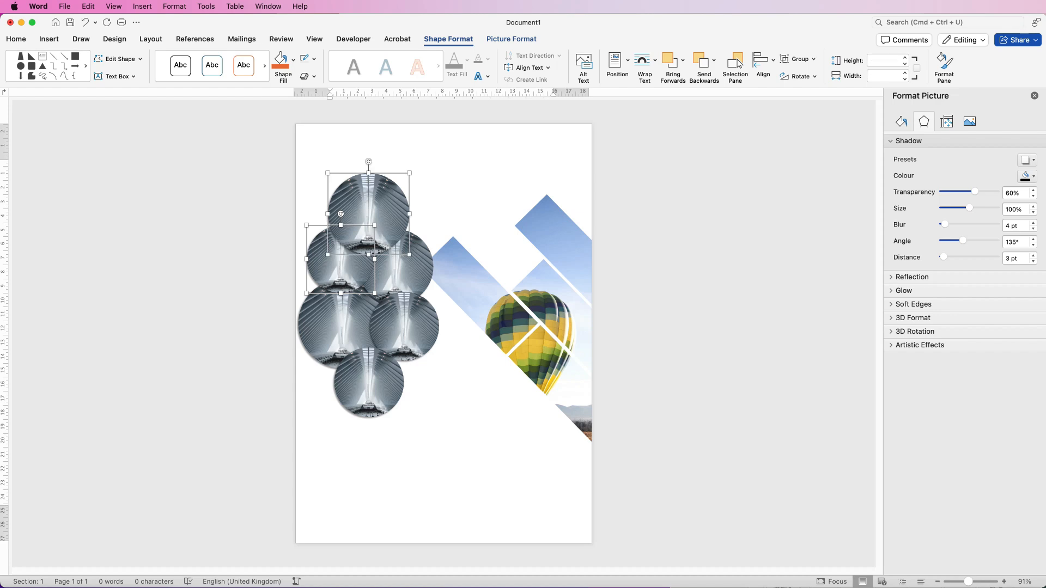
left_click(403, 262, "shift")
left_click(331, 327, "shift")
left_click(404, 327, "shift")
left_click(368, 384, "shift")
left_click(799, 60)
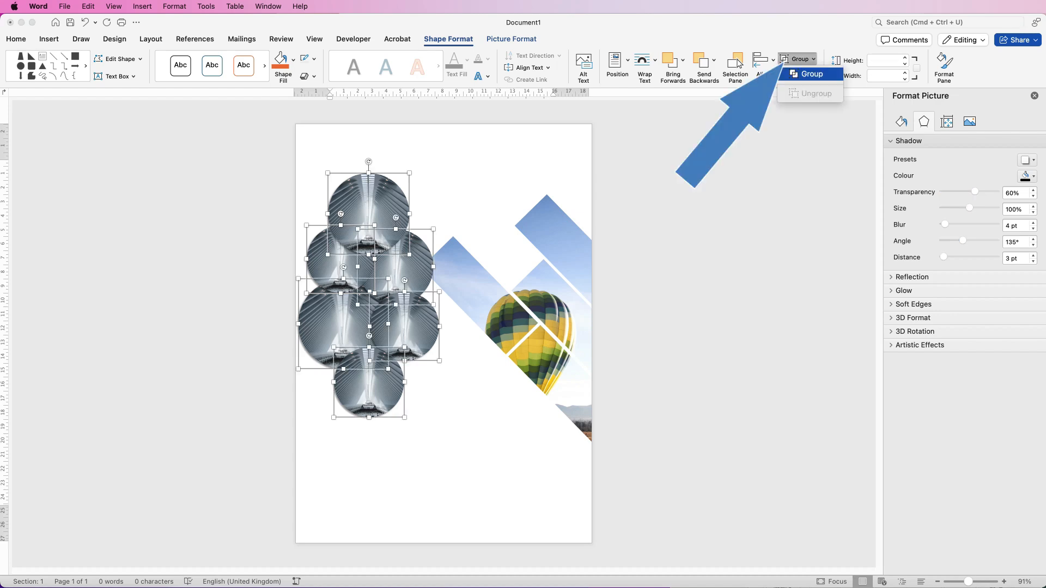
left_click(805, 71)
Fill the group with one continuous picture and move it left toward the page edge.
left_click(902, 121)
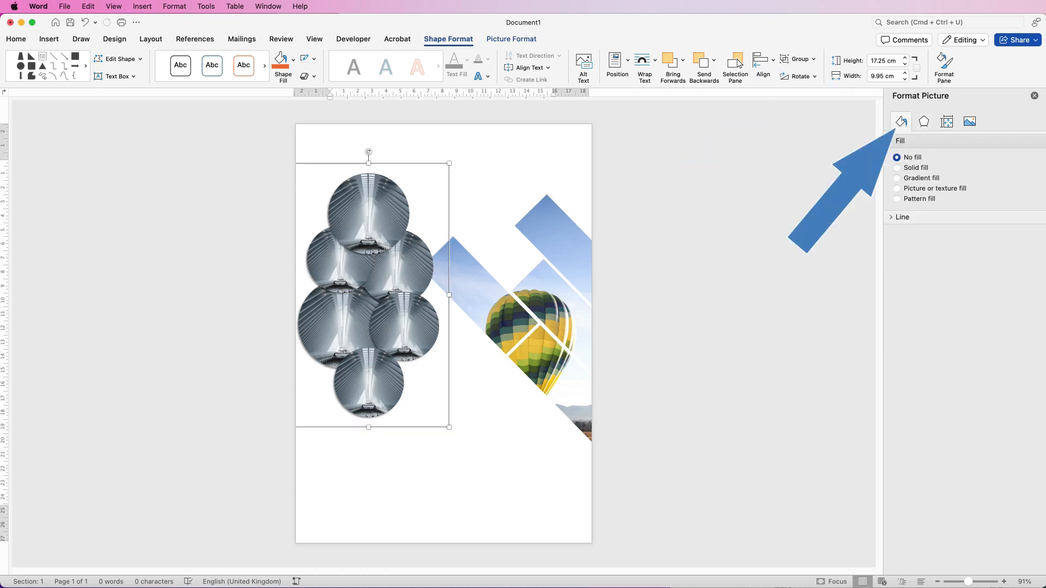
left_click(896, 188)
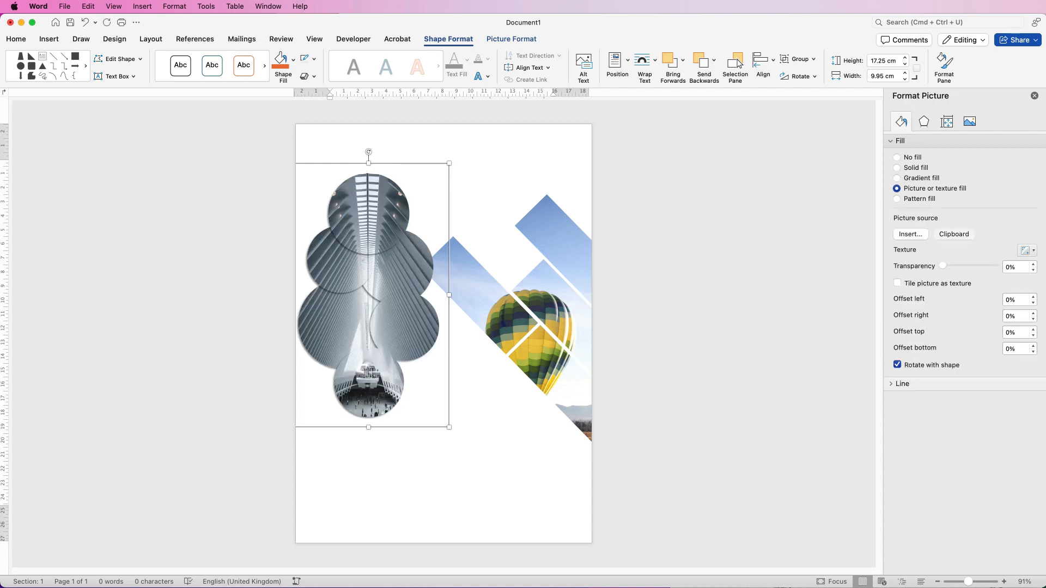
mouse_move(401, 333)
left_mouse_down()
mouse_move(377, 339)
mouse_move(383, 320)
left_mouse_up()
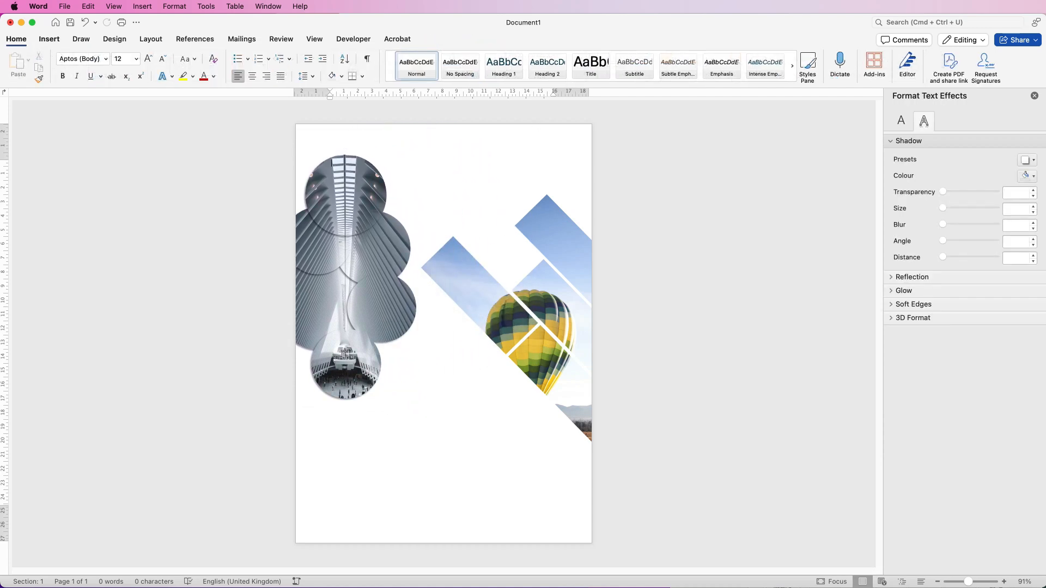
Draw a trapezoid near the bottom-left of the page with no outline.
left_click(49, 39)
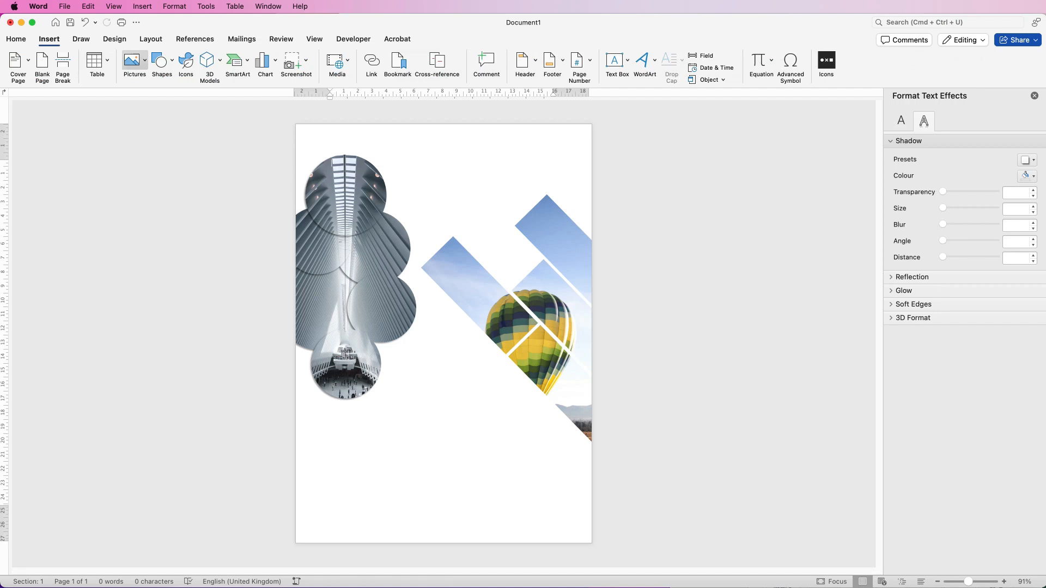
left_click(162, 61)
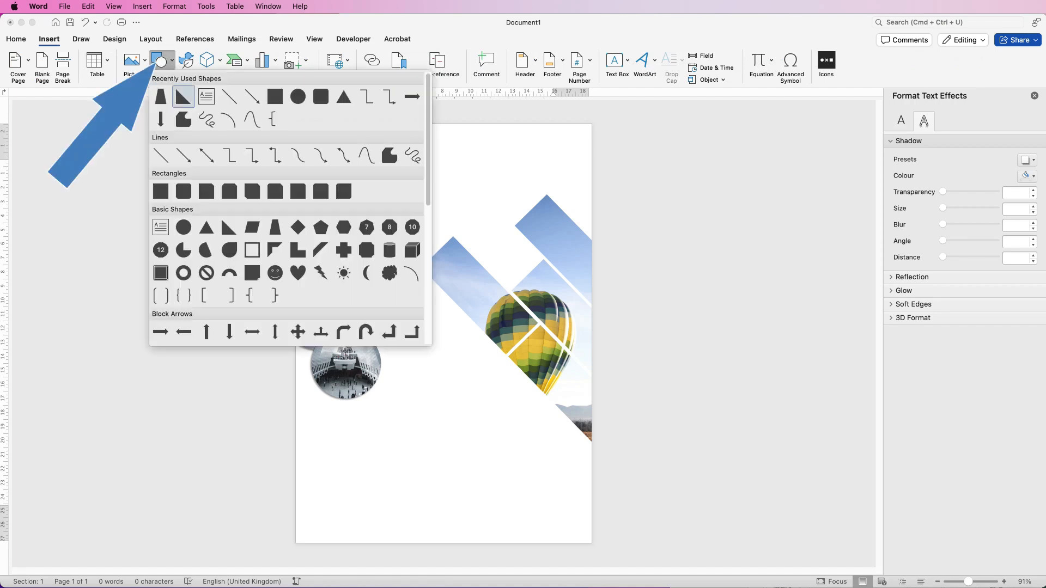
left_click(161, 97)
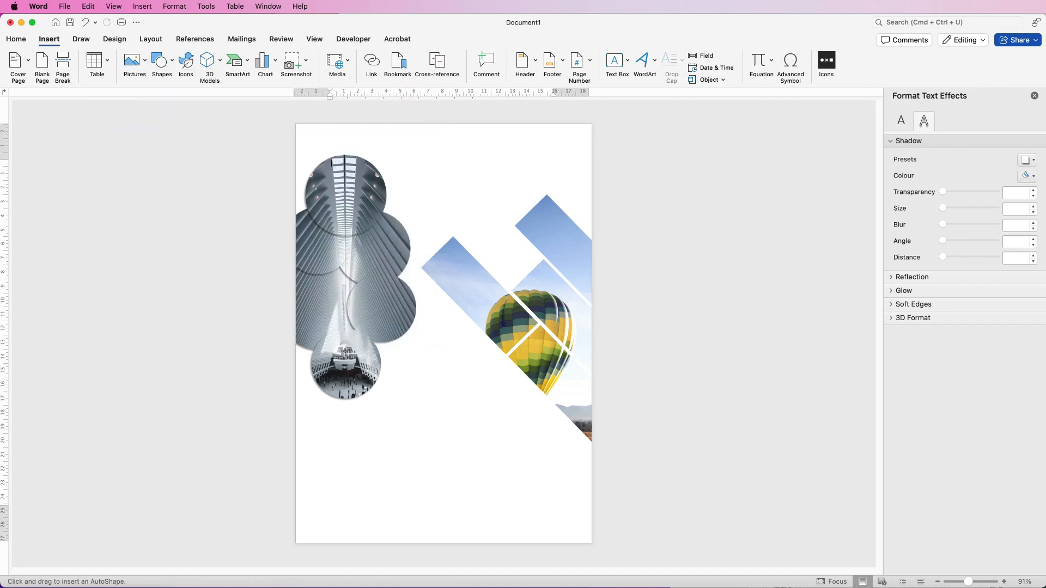
left_click_drag(336, 443, 382, 515)
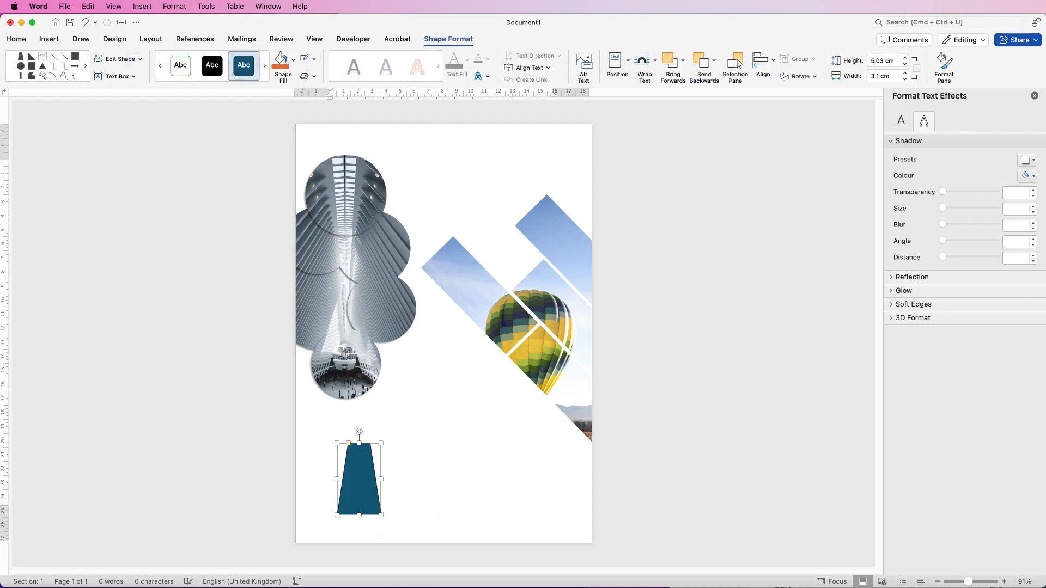
left_click(313, 59)
left_click(347, 79)
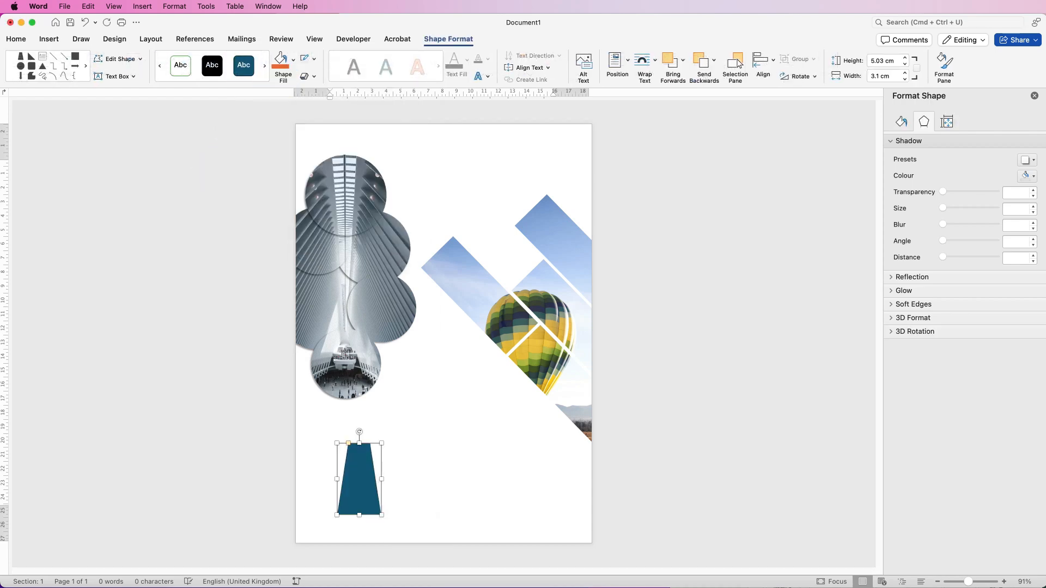
Duplicate the trapezoid, flip the copy vertically and place it interlocking beside the original.
left_click_drag(359, 483, 412, 486)
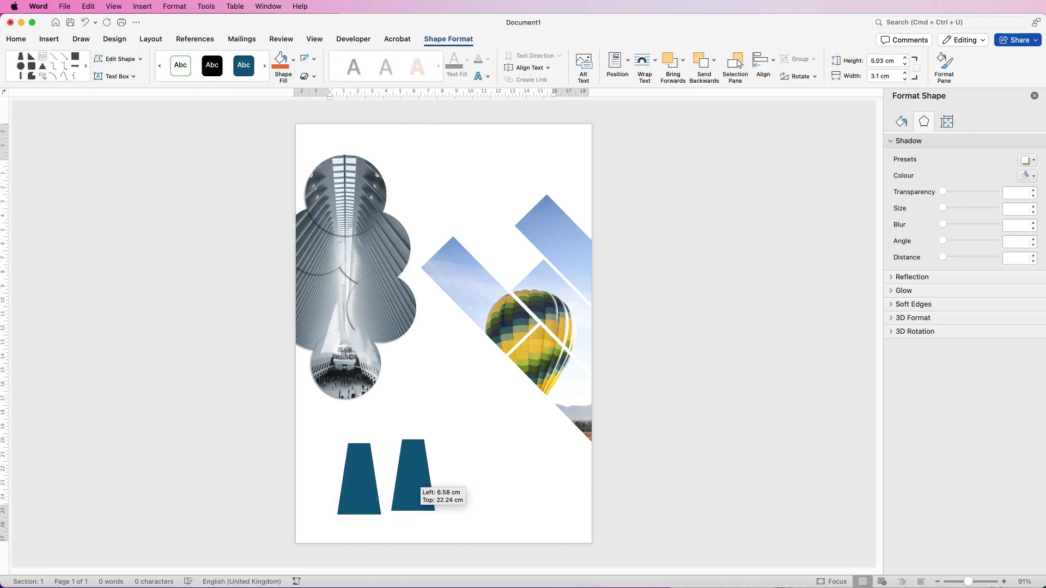
left_click(468, 488)
left_click(411, 482)
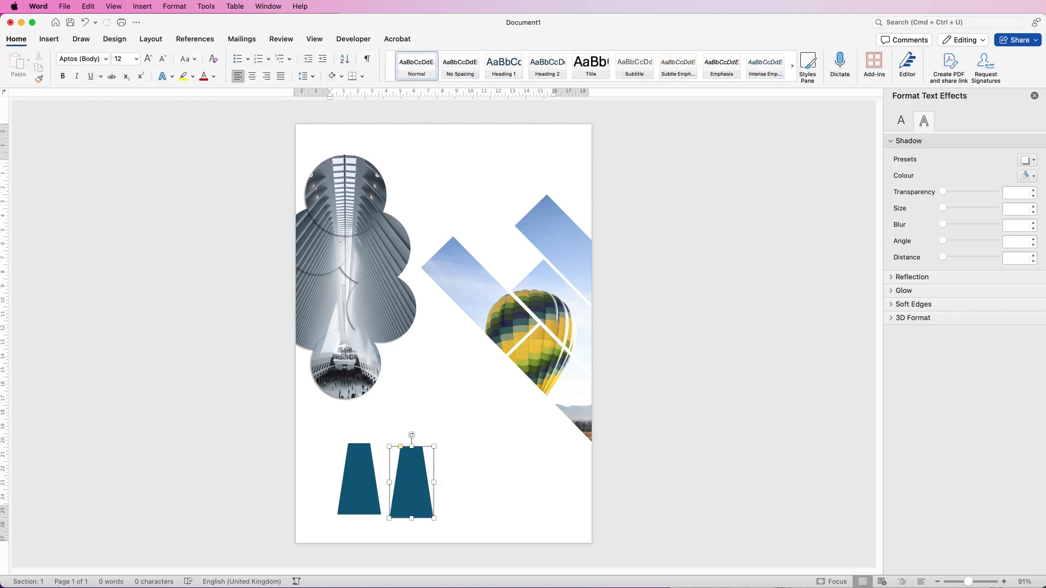
left_click(796, 77)
left_click(821, 117)
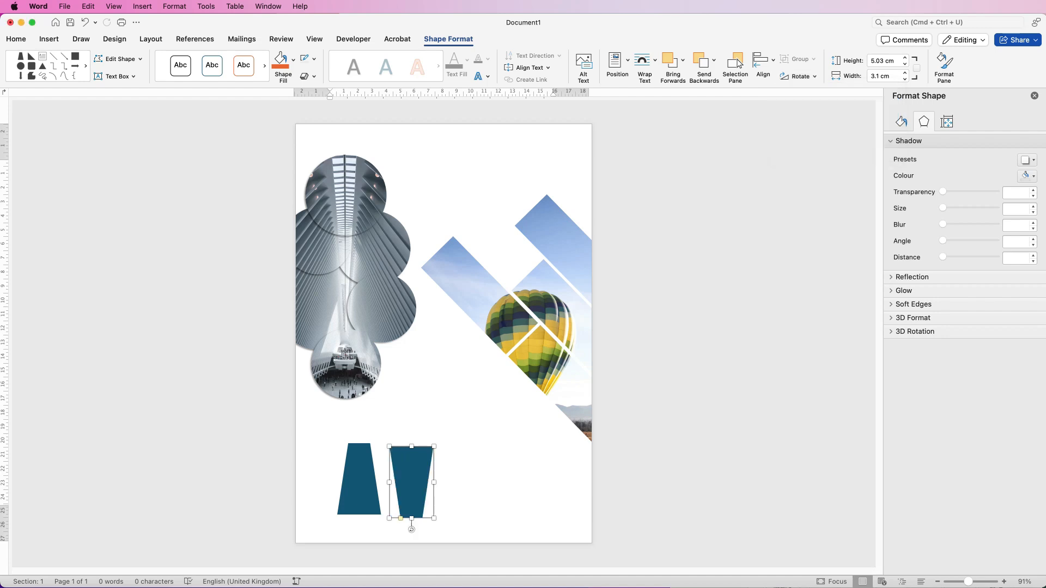
left_click_drag(410, 529, 397, 525)
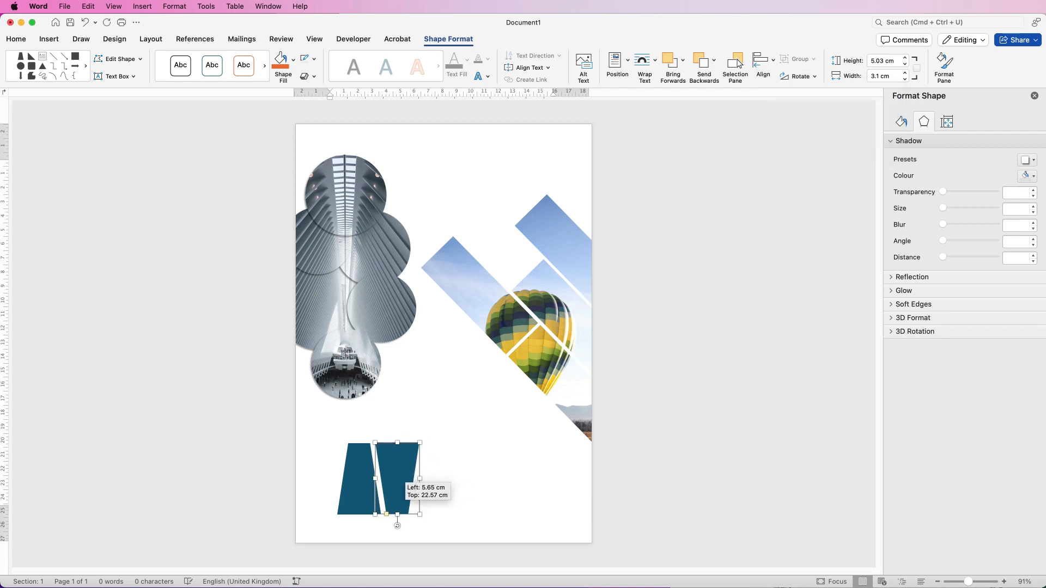
left_click_drag(397, 525, 395, 525)
Duplicate the trapezoid pair to the right to make four alternating trapezoids.
left_click(353, 481, "shift")
left_click_drag(401, 487, 471, 489)
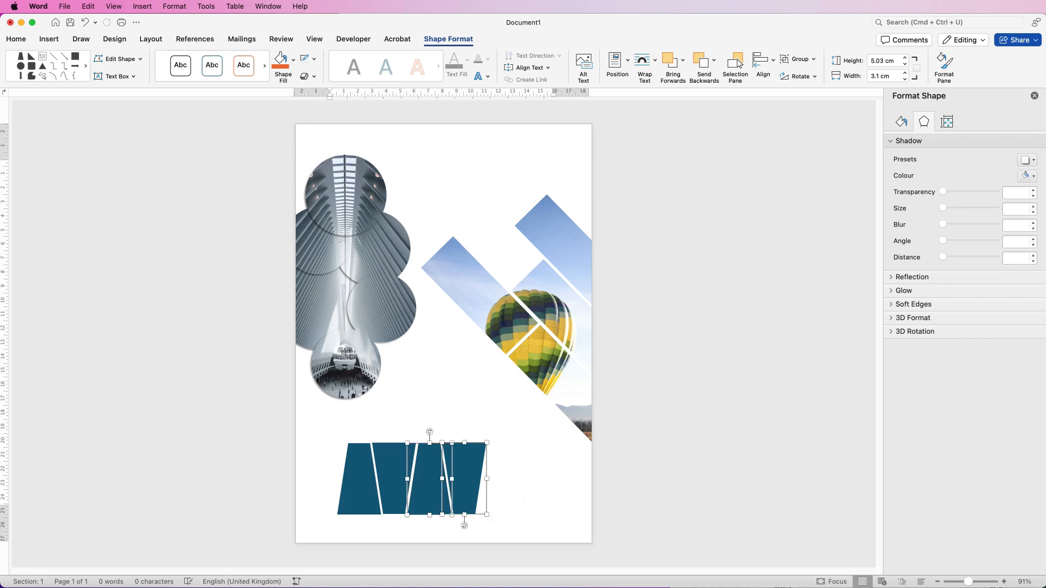
Distribute the four trapezoids horizontally and group them into one object.
left_click(390, 482, "shift")
left_click(357, 482, "shift")
left_click(763, 60)
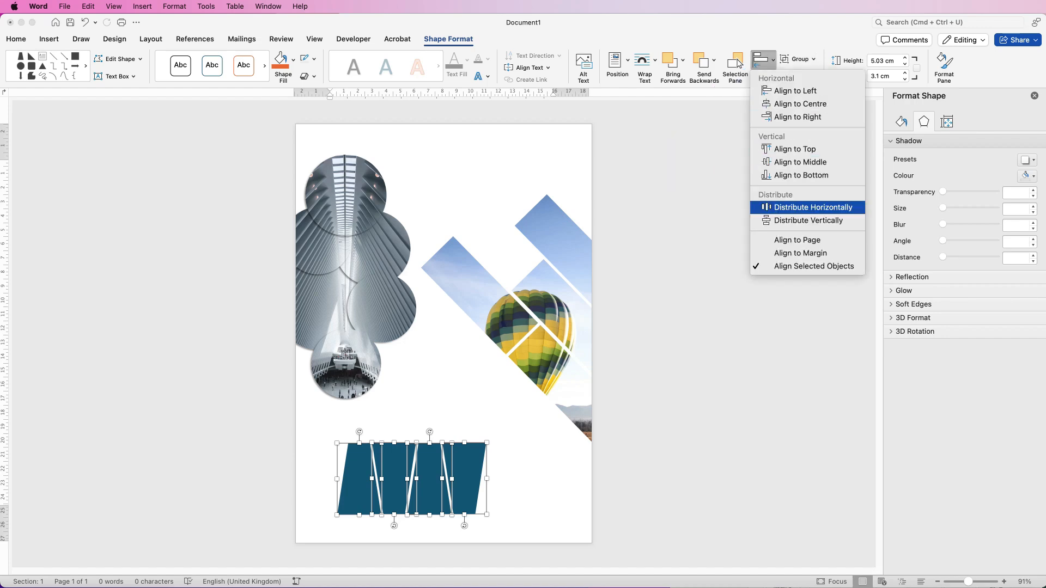
key("Return")
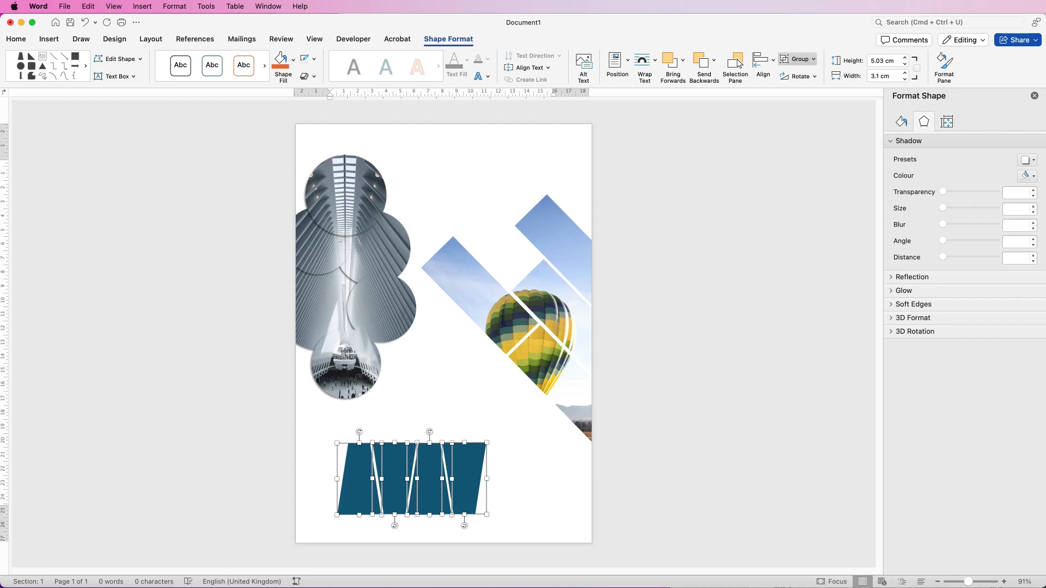
left_click(799, 60)
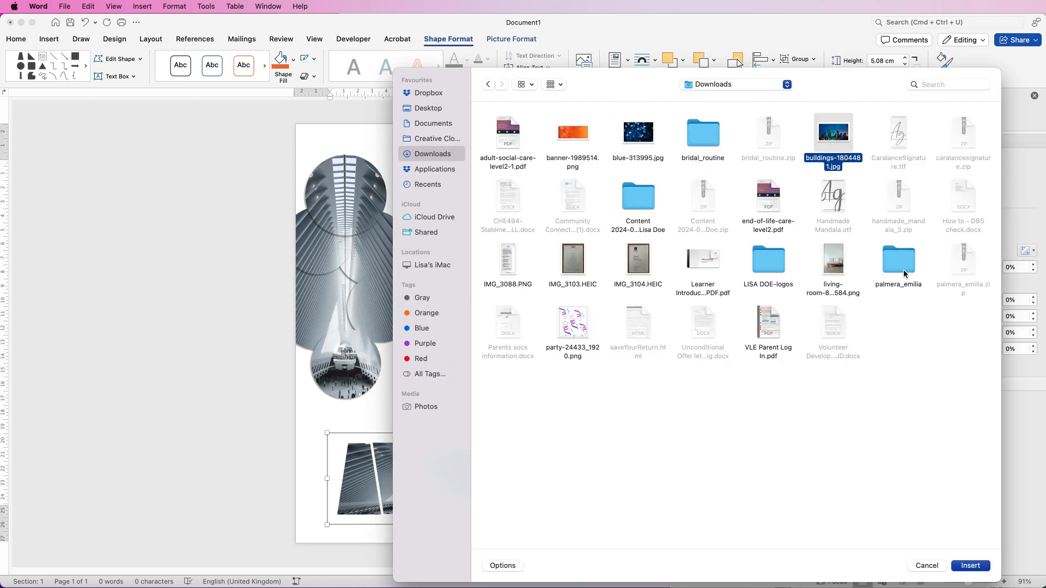
Fill the trapezoid group with the city buildings photo and nudge it slightly right.
left_click(971, 566)
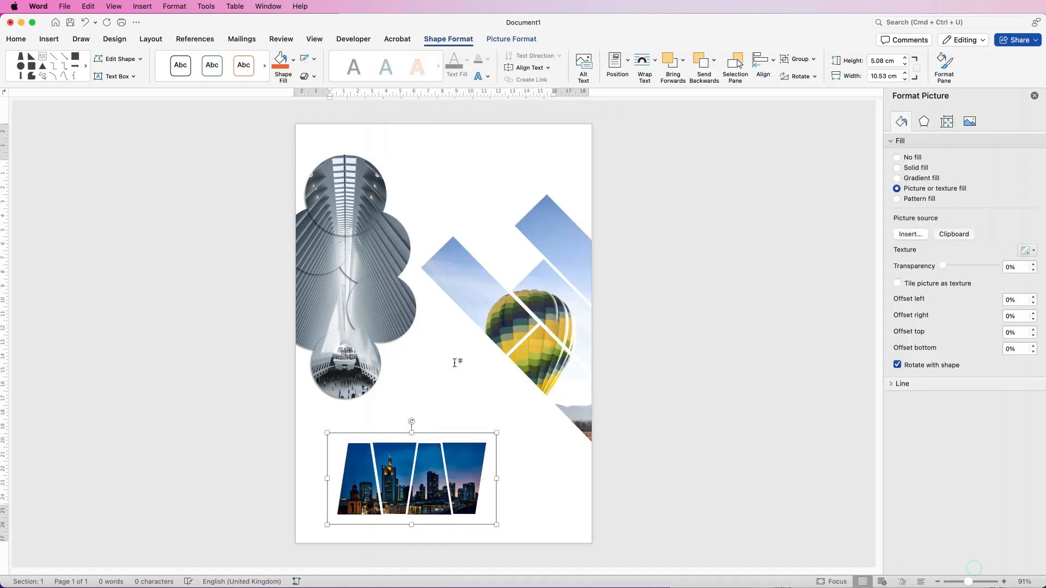
left_click_drag(465, 494, 474, 503)
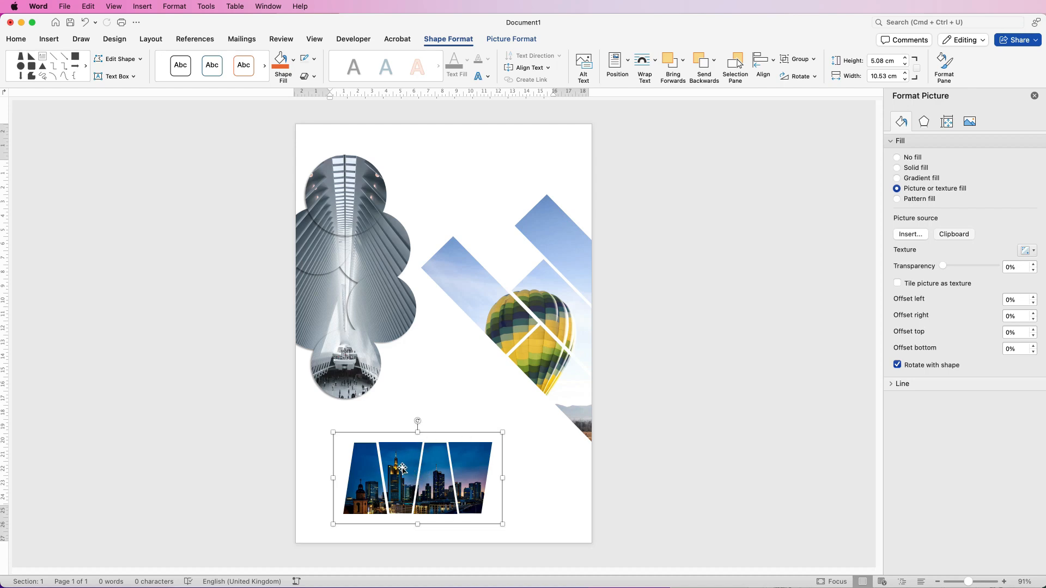
Save the skyline group as a PNG picture on the Desktop.
right_click(406, 470)
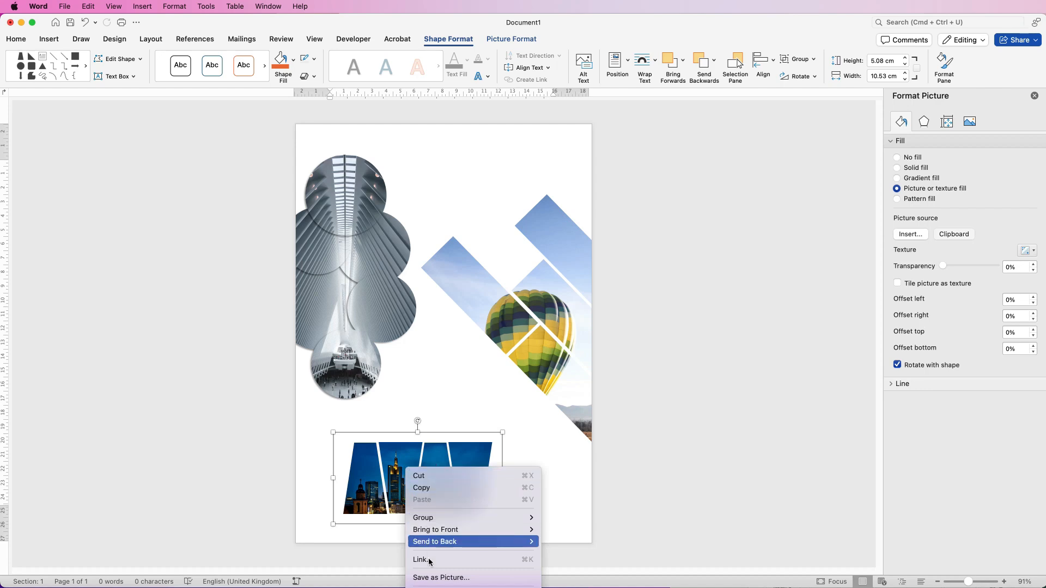
left_click(433, 578)
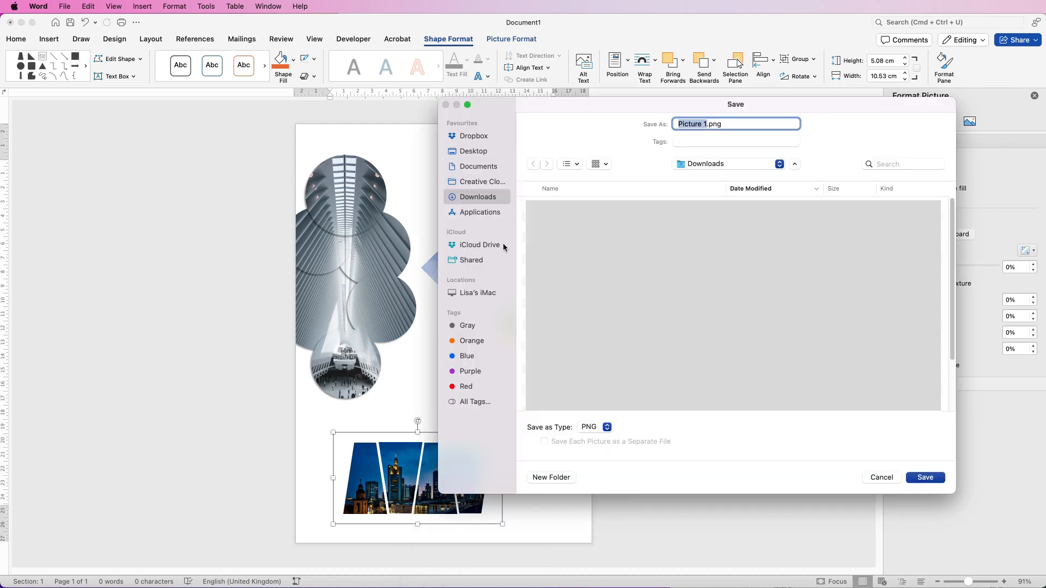
left_click(474, 152)
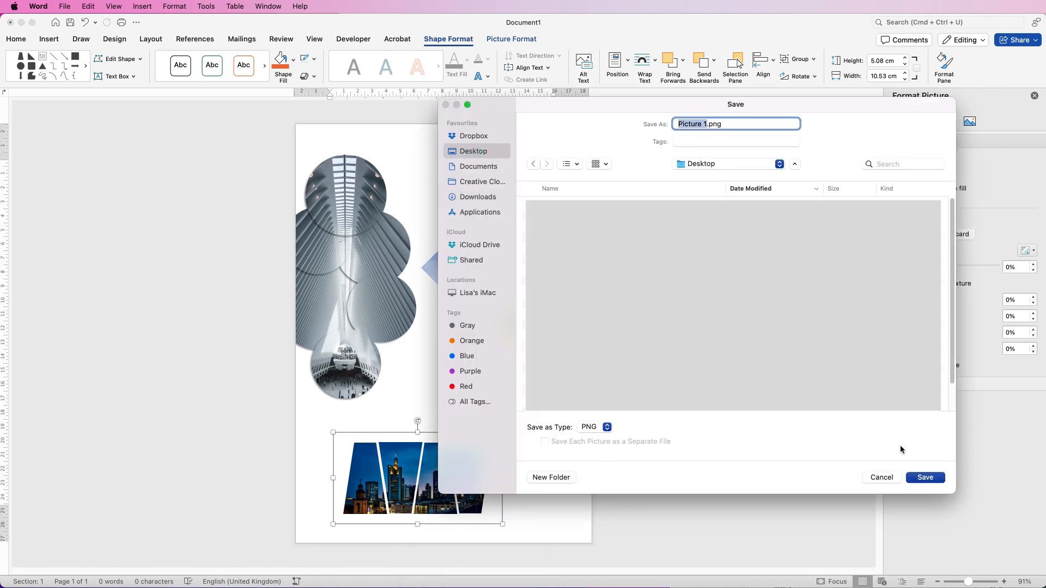
left_click(933, 480)
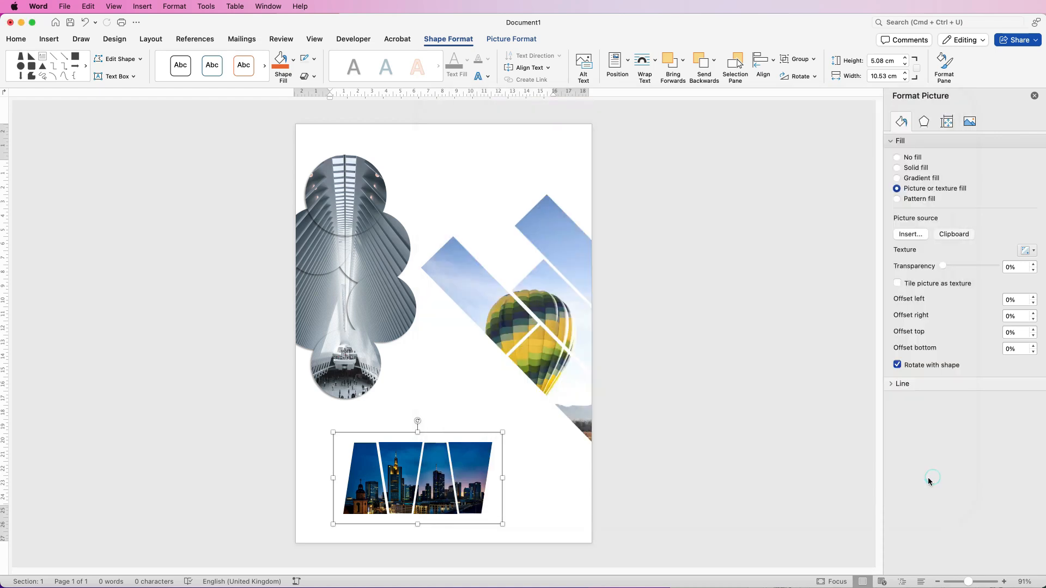
Insert the saved Picture 1.png from the Desktop as a picture.
left_click(470, 179)
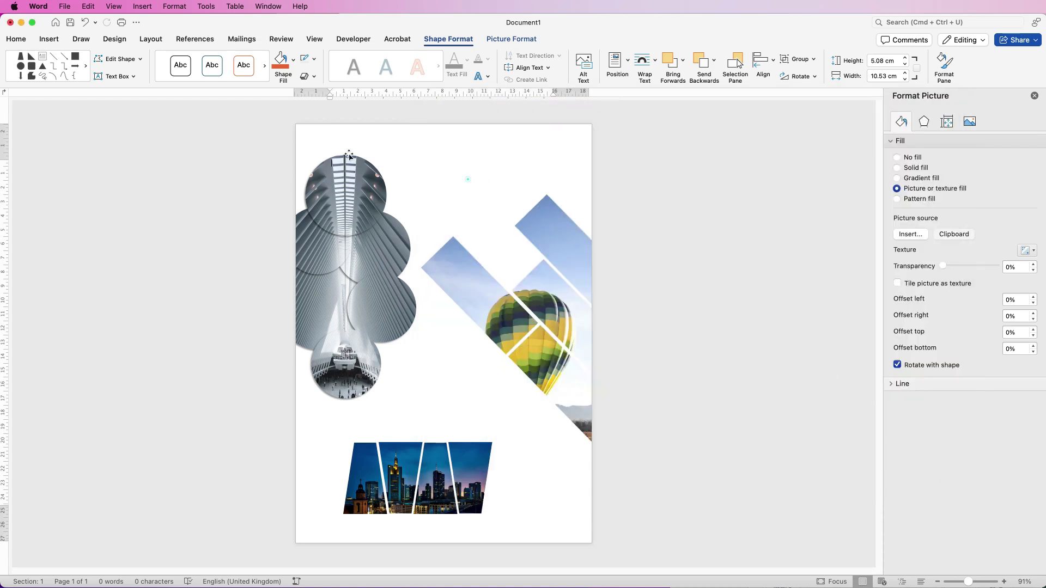
left_click(50, 41)
left_click(144, 61)
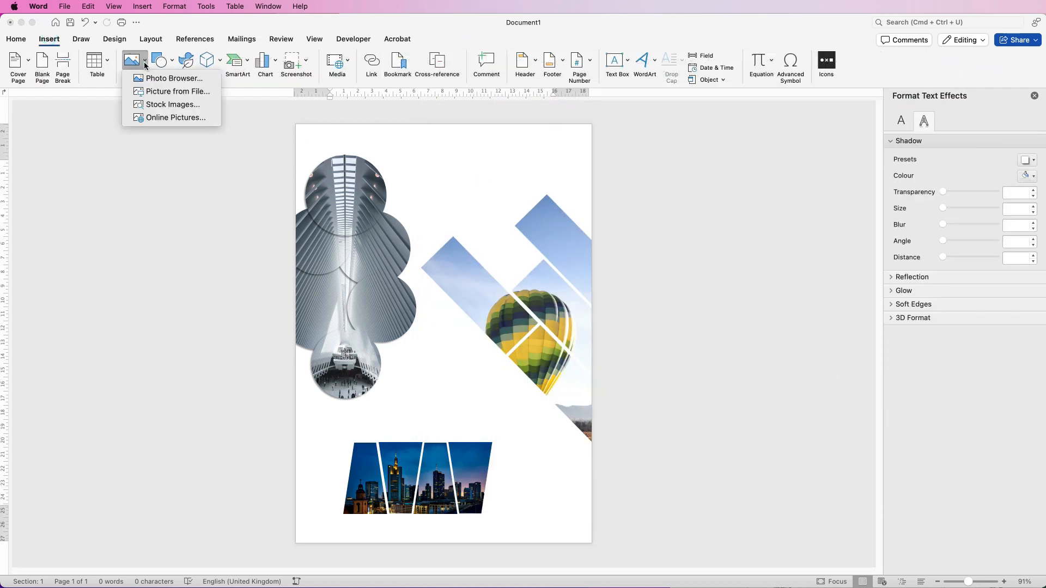
left_click(148, 92)
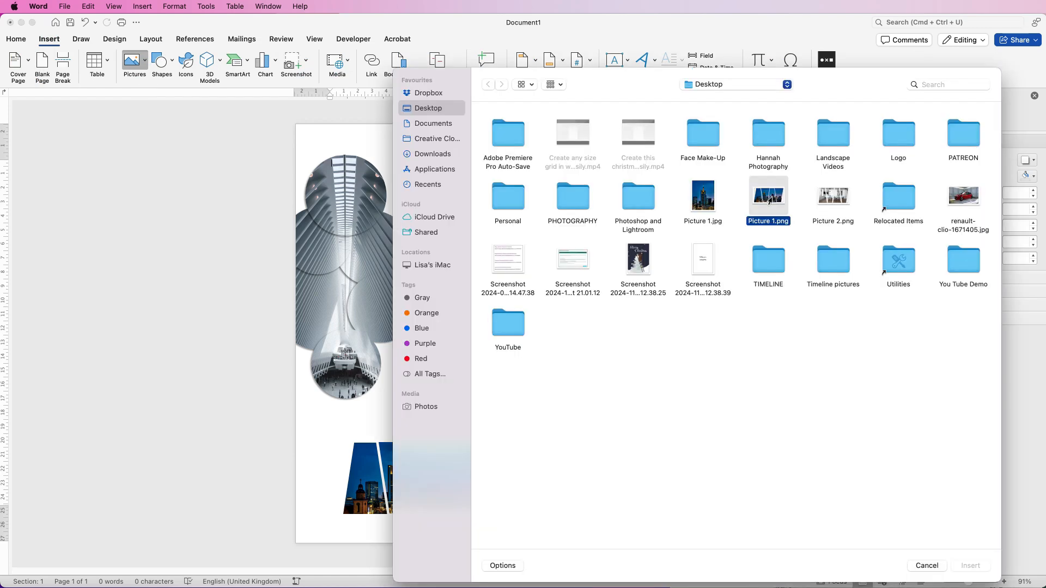
left_click(971, 566)
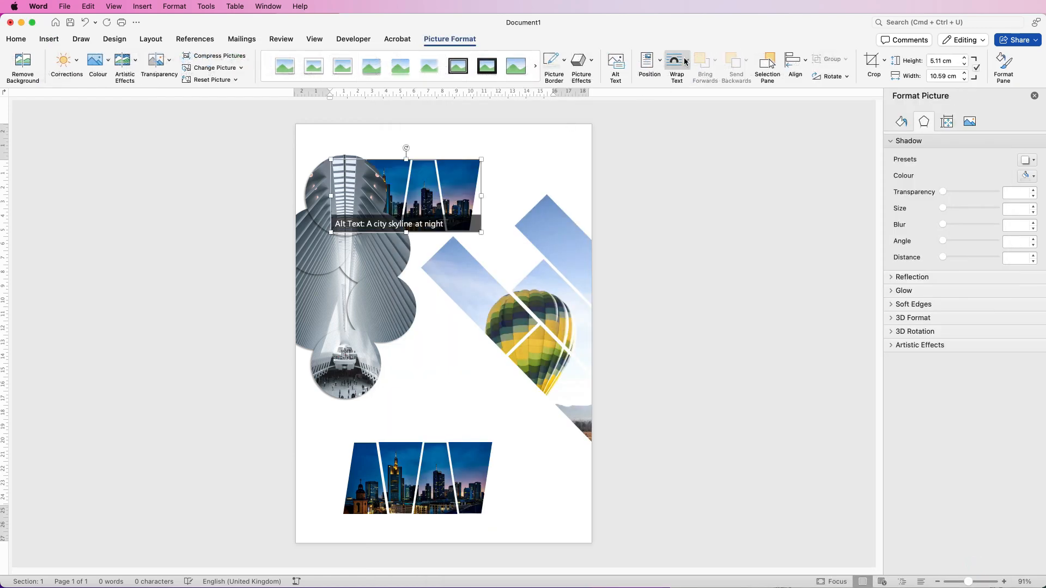
Float the picture in front of text, move it up-right and resize it to about 15 cm wide.
left_click(687, 61)
left_click(689, 168)
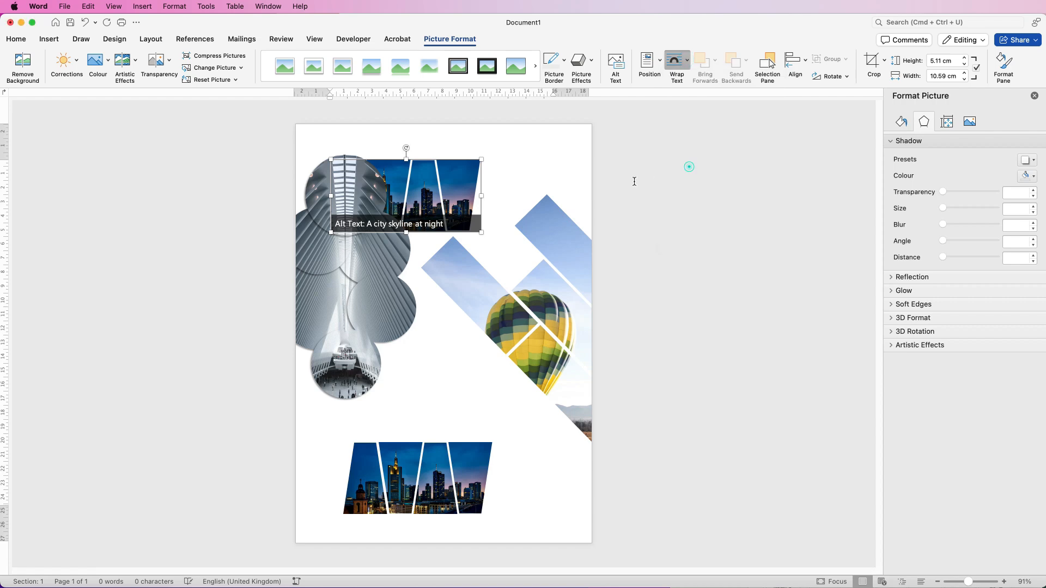
left_click(450, 185)
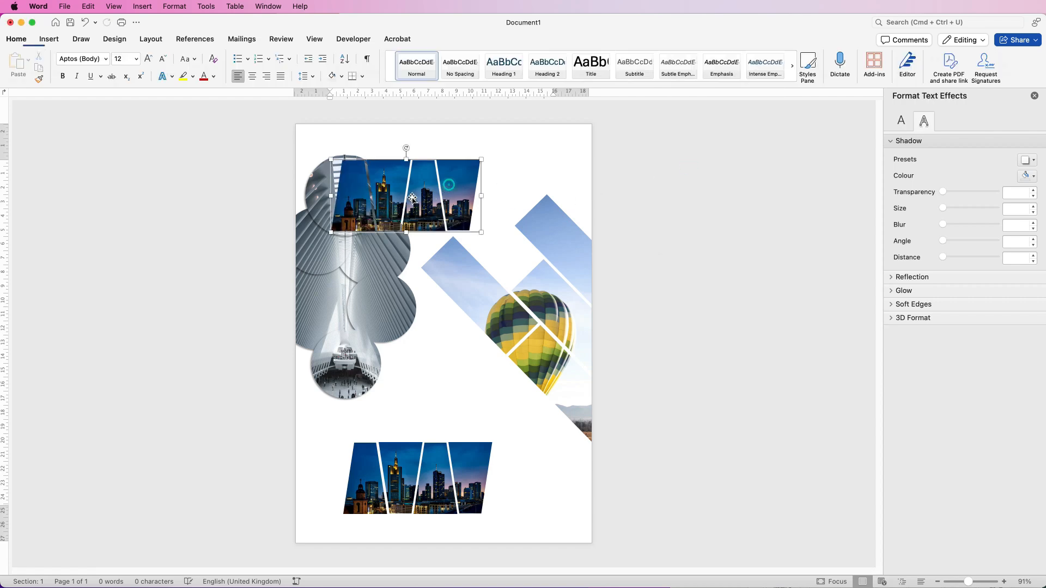
left_click_drag(402, 193, 475, 181)
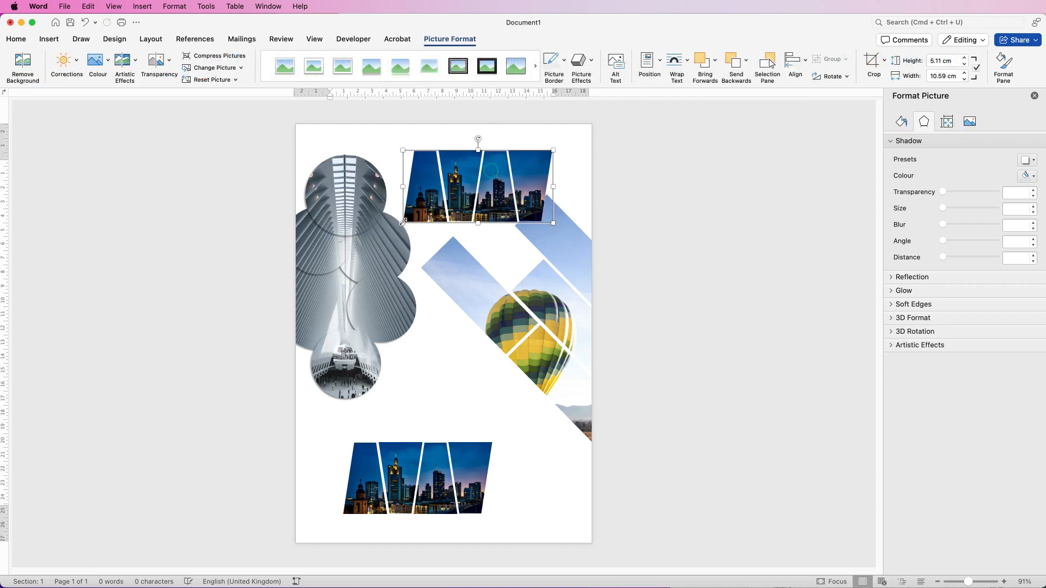
mouse_move(403, 222)
left_mouse_down()
mouse_move(310, 288)
mouse_move(339, 253)
left_mouse_up()
mouse_move(454, 201)
left_mouse_down()
mouse_move(426, 261)
mouse_move(451, 203)
left_mouse_up()
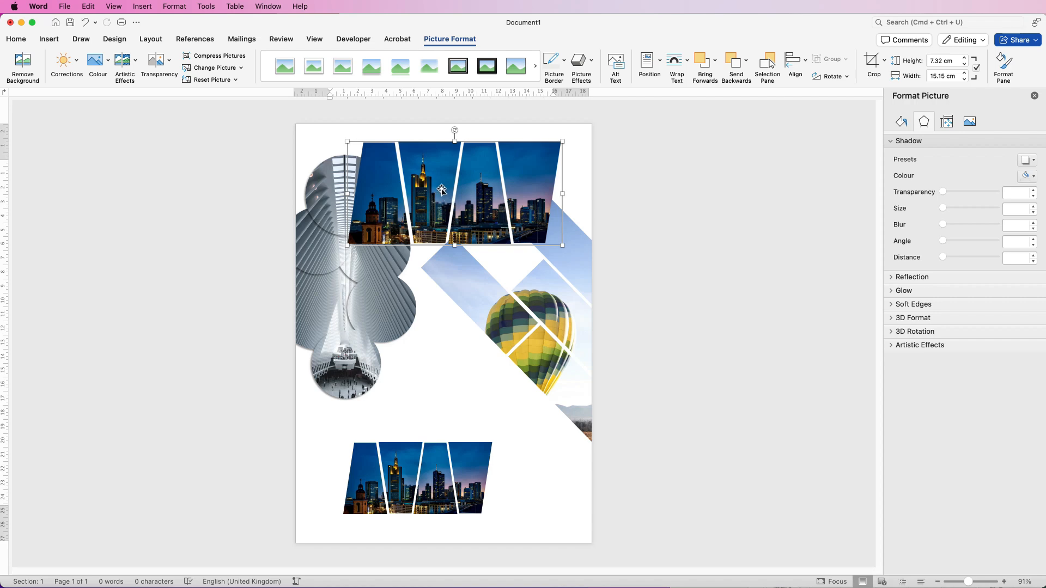
Delete the reinserted skyline picture, leaving the original trapezoid group.
key("Delete")
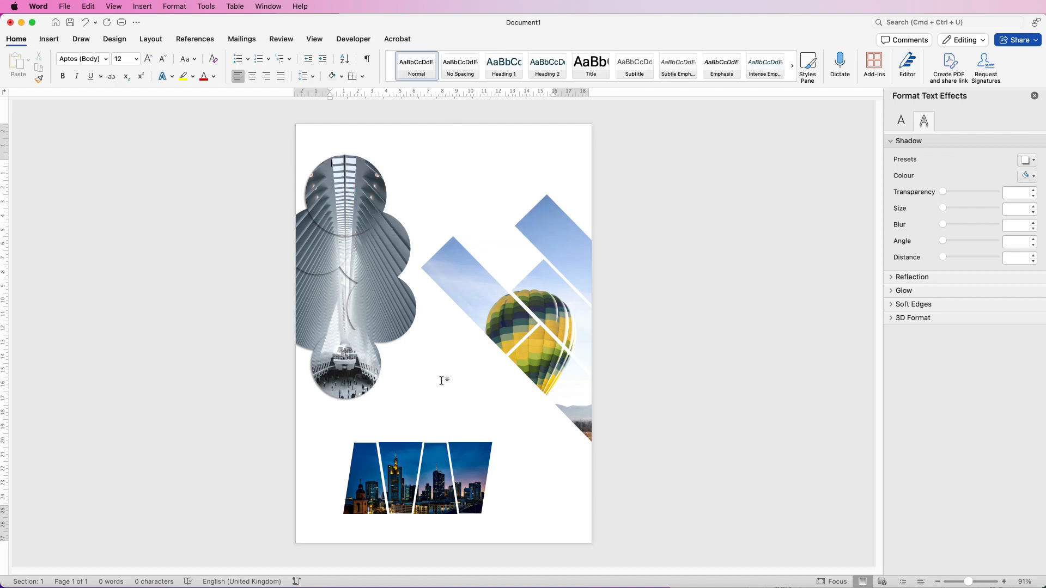